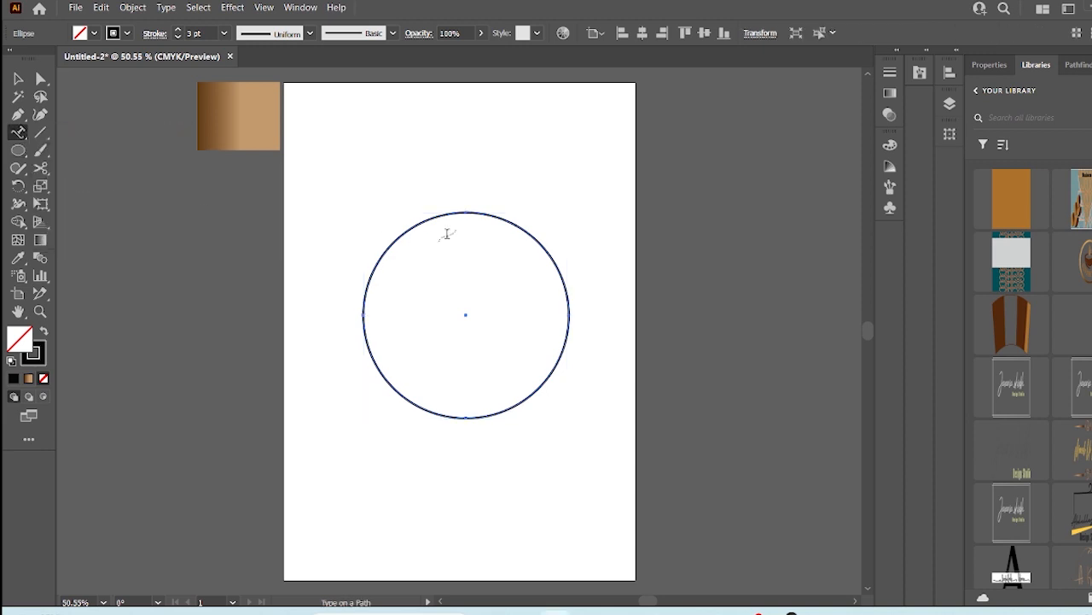
- Type CURVED TEXT along the top of the circle path with the Type on a Path tool
{"action": "left_click", "coordinate": [481, 211]}
{"action": "key", "text": "Caps_Lock"}
{"action": "type", "text": "CURVED "}
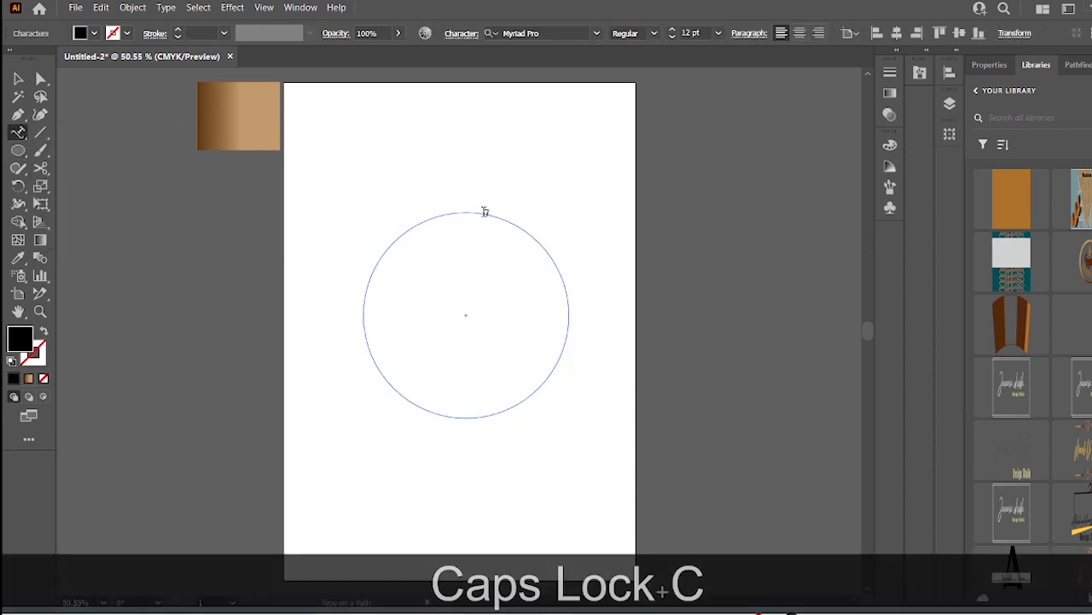
{"action": "type", "text": "TEXT"}
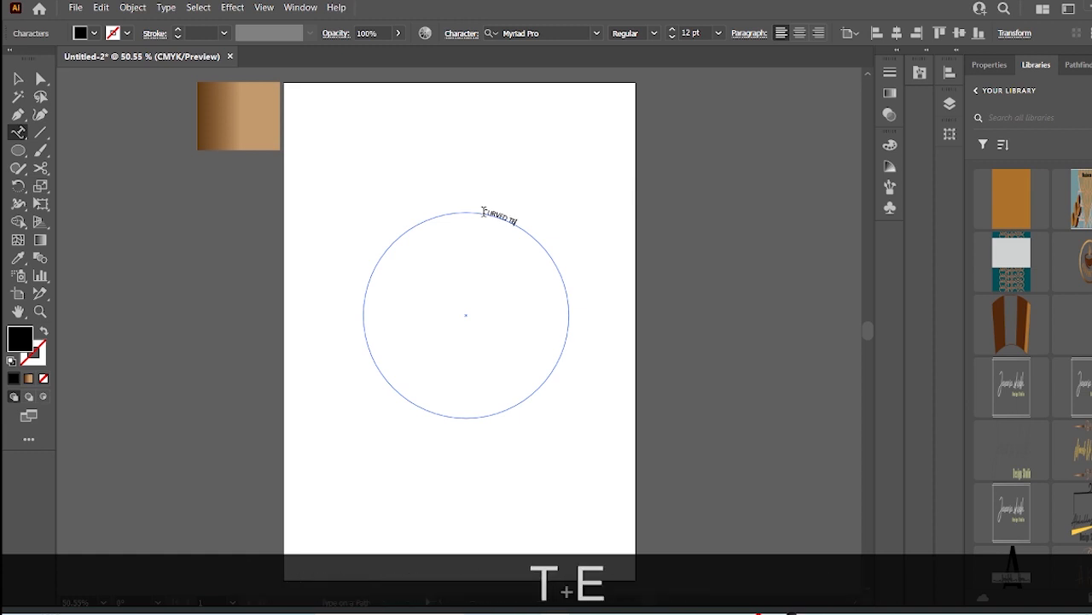
{"action": "key", "text": "Caps_Lock"}
- Select all the path text and set its font size to 60 pt
{"action": "triple_click", "coordinate": [484, 210]}
{"action": "left_click", "coordinate": [718, 33]}
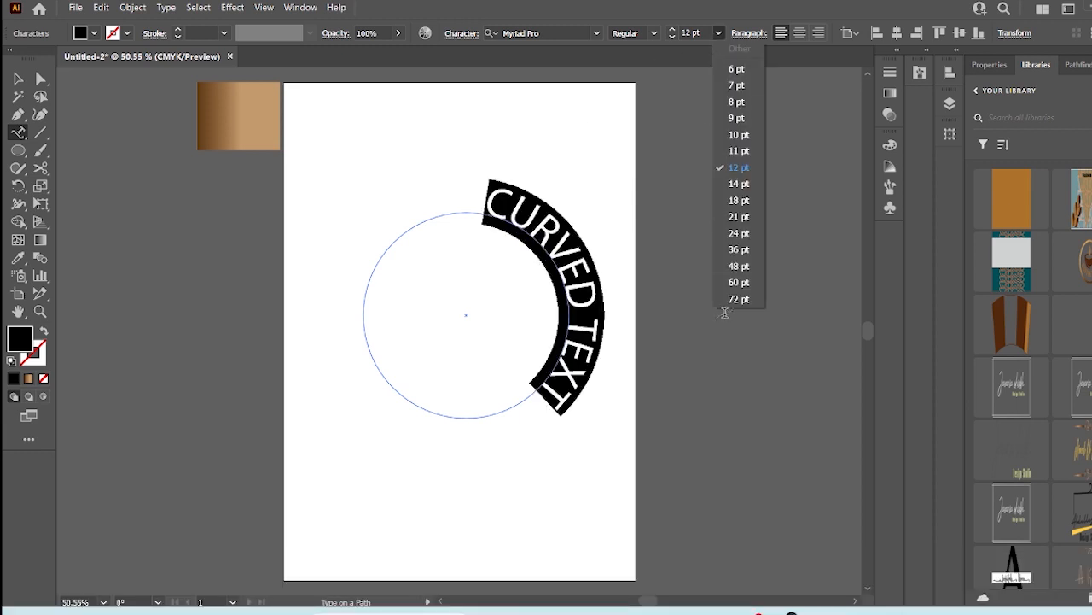
{"action": "left_click", "coordinate": [732, 297]}
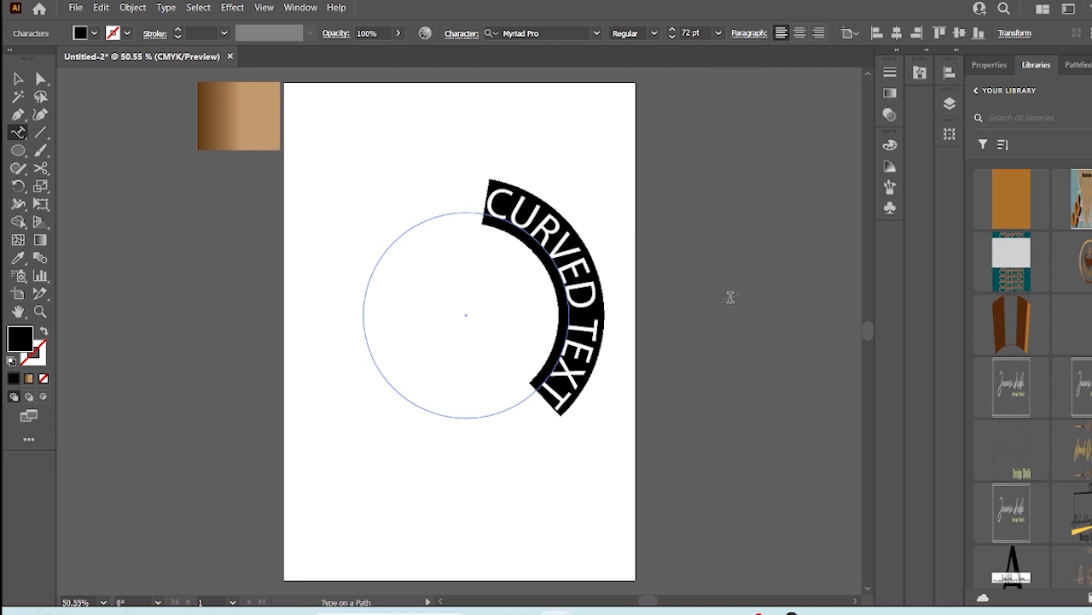
{"action": "left_click", "coordinate": [717, 32]}
{"action": "left_click", "coordinate": [726, 287]}
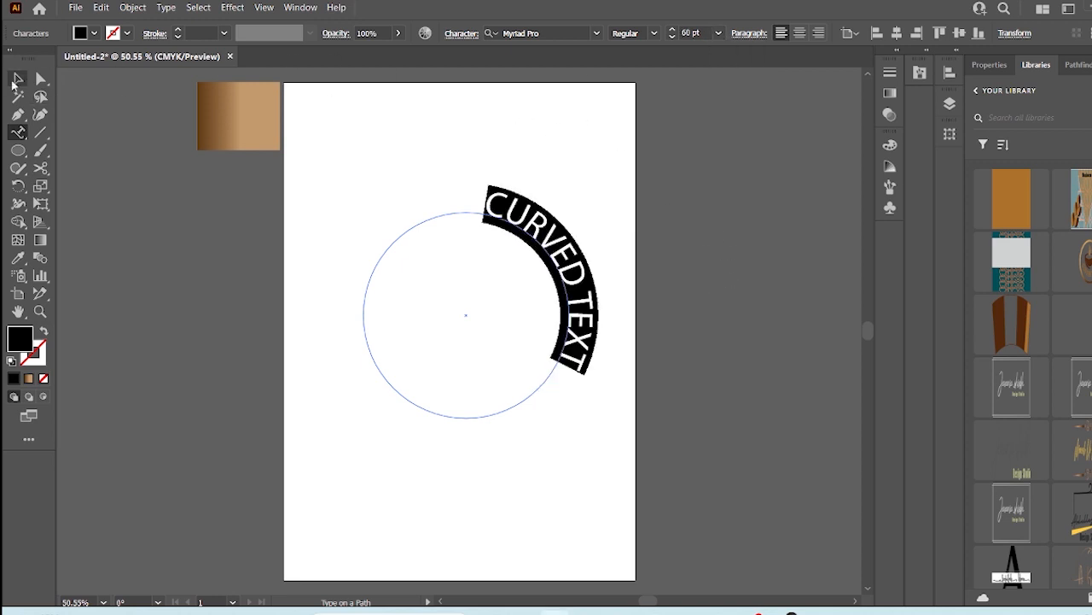
- Slide the text along the path so it sits centered over the top of the circle
{"action": "left_click", "coordinate": [16, 80]}
{"action": "left_click_drag", "start_coordinate": [484, 203], "coordinate": [503, 218]}
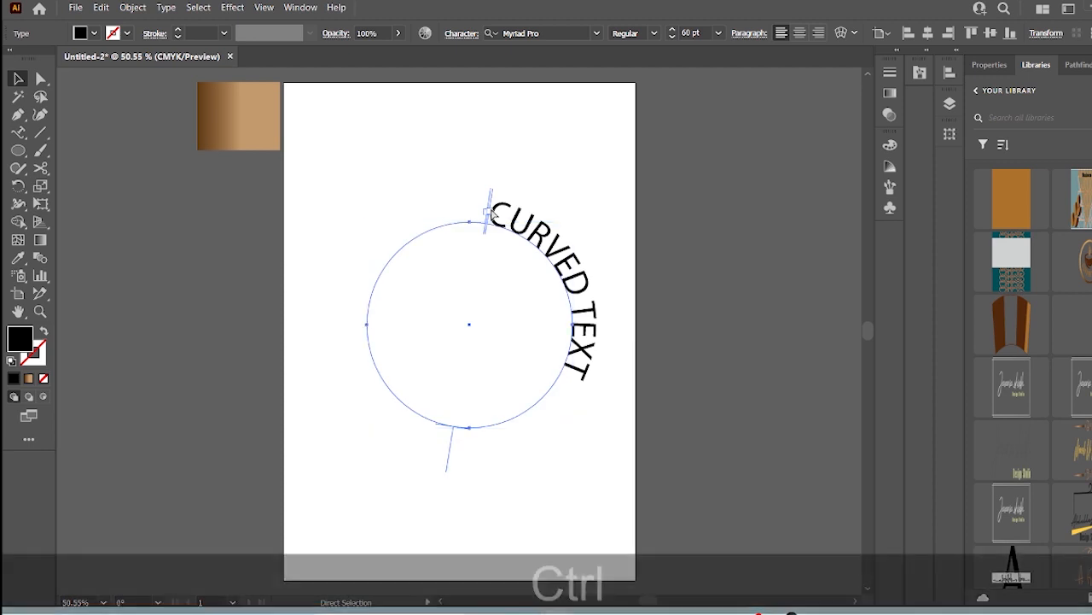
{"action": "key", "text": "ctrl+z"}
{"action": "left_click_drag", "start_coordinate": [484, 207], "coordinate": [368, 277]}
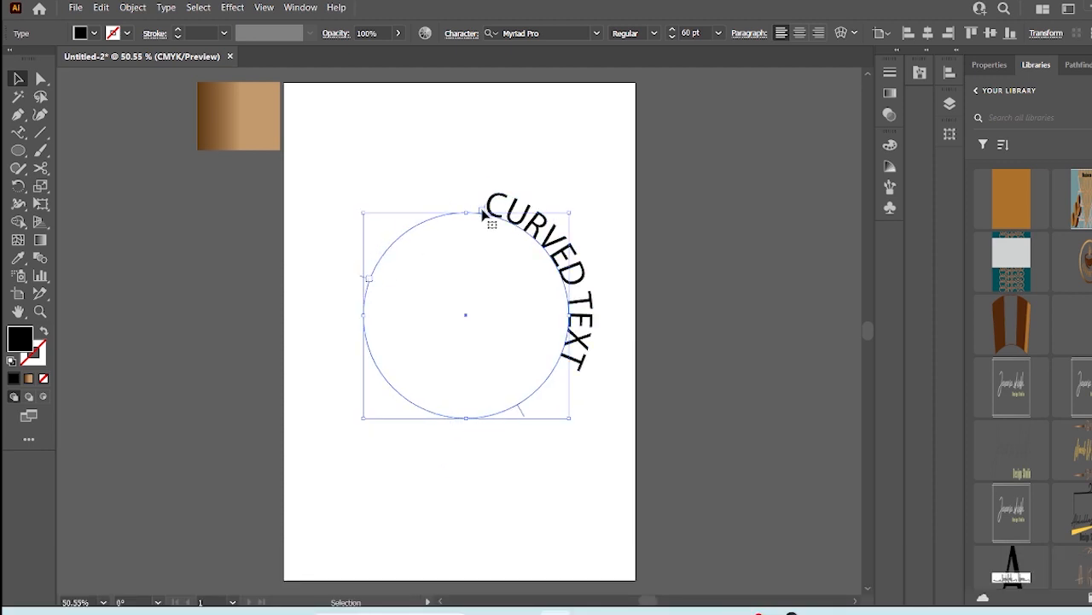
{"action": "left_click_drag", "start_coordinate": [484, 214], "coordinate": [379, 273]}
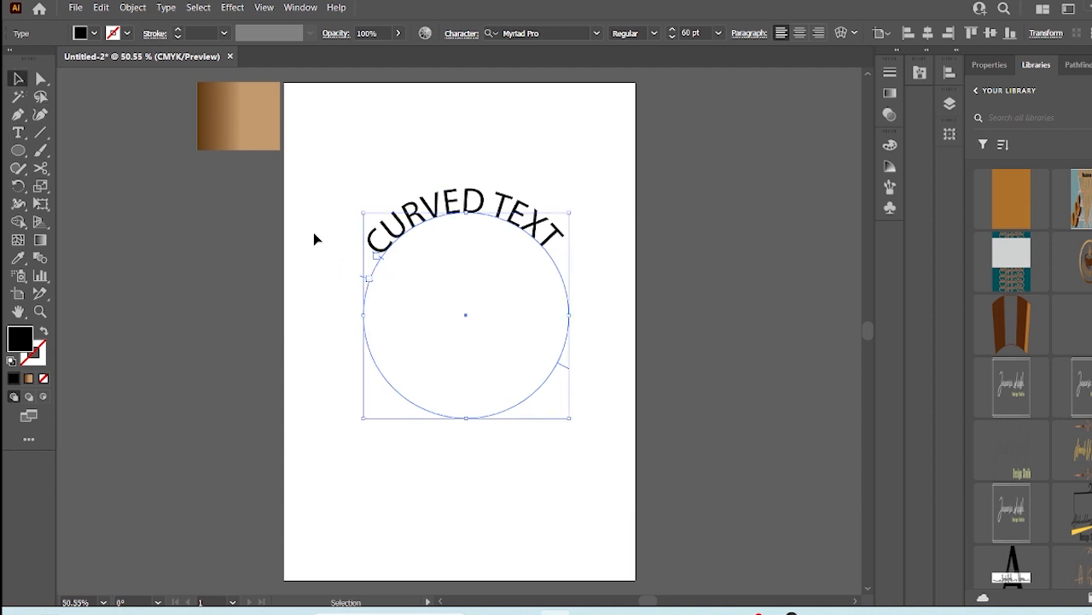
{"action": "left_click_drag", "start_coordinate": [373, 286], "coordinate": [386, 414]}
{"action": "left_click_drag", "start_coordinate": [533, 435], "coordinate": [370, 288]}
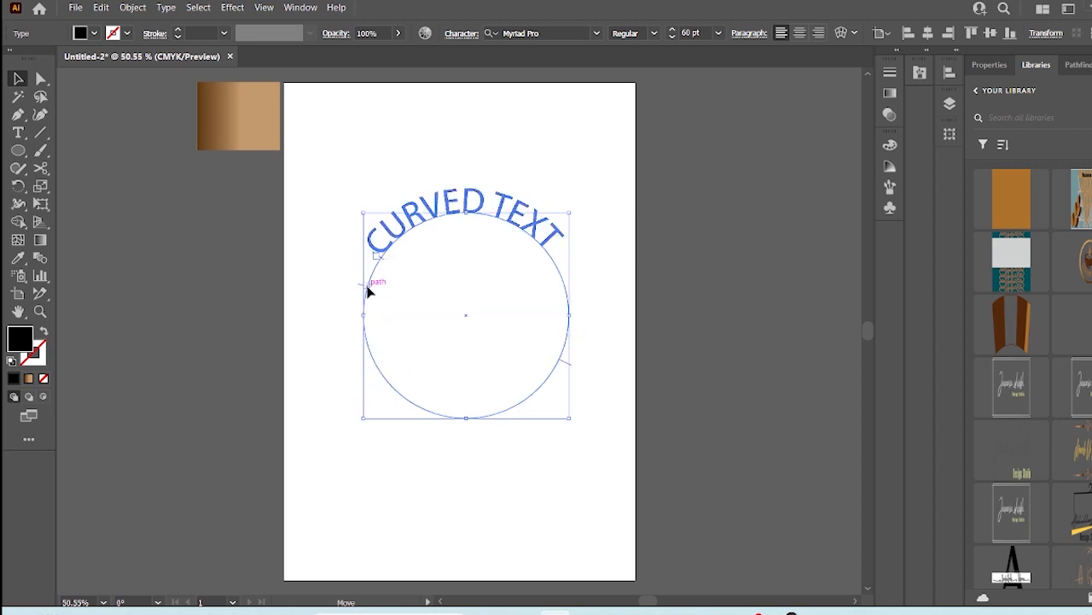
- Duplicate the curved text in place and drag the copy around the path to the bottom of the circle
{"action": "left_click", "coordinate": [316, 264]}
{"action": "left_click", "coordinate": [456, 205], "text": "ctrl"}
{"action": "key", "text": "ctrl+c"}
{"action": "key", "text": "ctrl+f"}
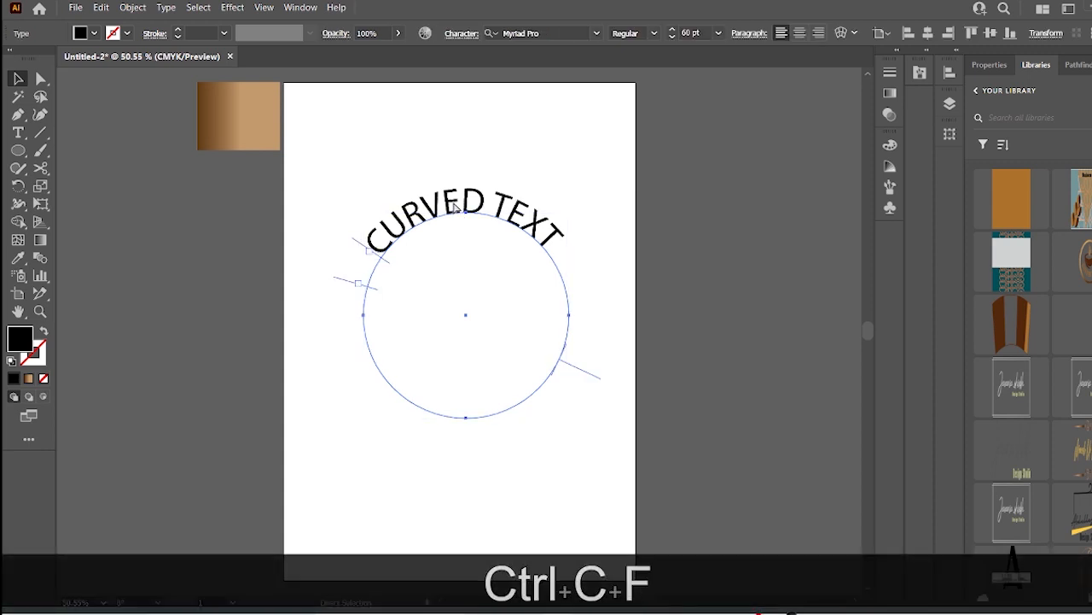
{"action": "left_click_drag", "start_coordinate": [359, 290], "coordinate": [470, 421]}
{"action": "key", "text": "ctrl+z"}
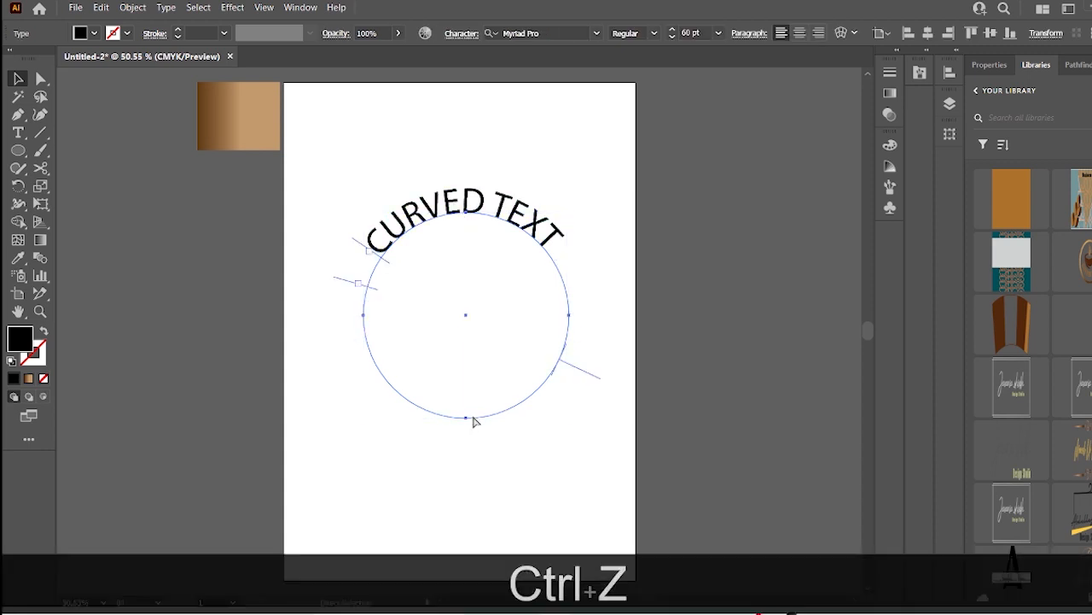
{"action": "left_click_drag", "start_coordinate": [367, 252], "coordinate": [553, 378]}
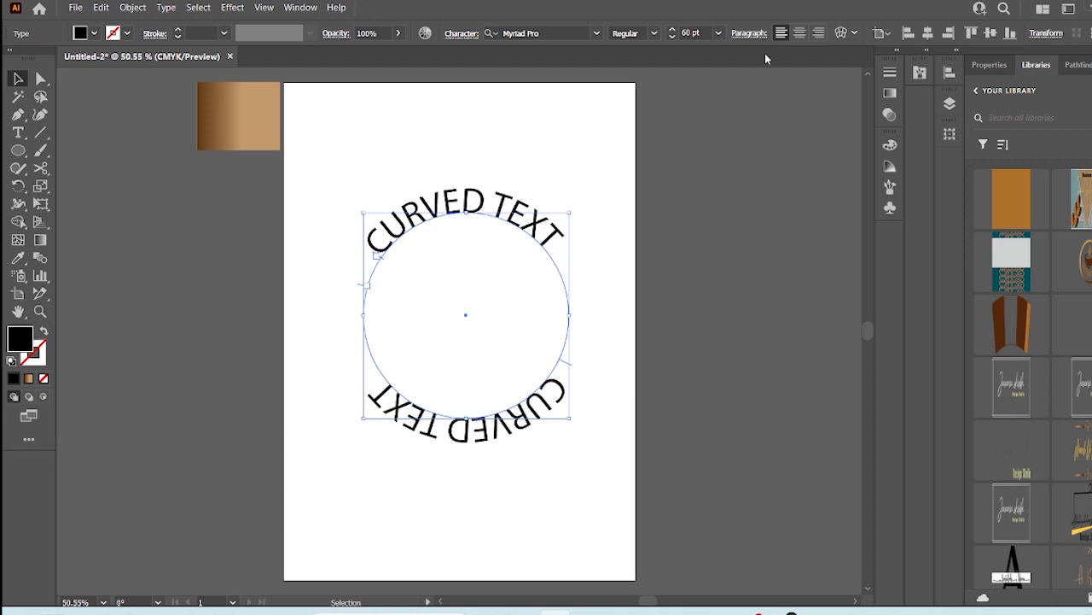
- Open Type on a Path Options for the copy and preview the different effects, ending on Rainbow
{"action": "left_click", "coordinate": [801, 32]}
{"action": "key", "text": "ctrl+z"}
{"action": "left_click", "coordinate": [165, 6]}
{"action": "mouse_move", "coordinate": [227, 145]}
{"action": "left_click", "coordinate": [451, 230]}
{"action": "left_click_drag", "start_coordinate": [240, 183], "coordinate": [186, 175]}
{"action": "left_click", "coordinate": [99, 278]}
{"action": "left_click", "coordinate": [171, 197]}
{"action": "left_click", "coordinate": [164, 230]}
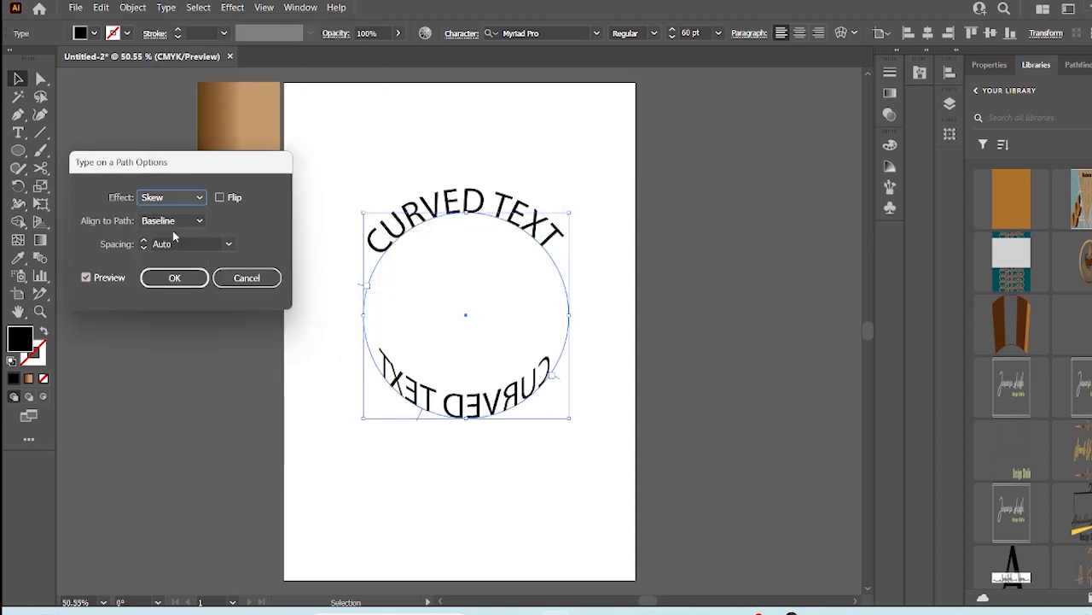
{"action": "left_click", "coordinate": [174, 197]}
{"action": "left_click", "coordinate": [179, 247]}
{"action": "left_click", "coordinate": [180, 200]}
{"action": "left_click", "coordinate": [179, 261]}
{"action": "left_click", "coordinate": [179, 199]}
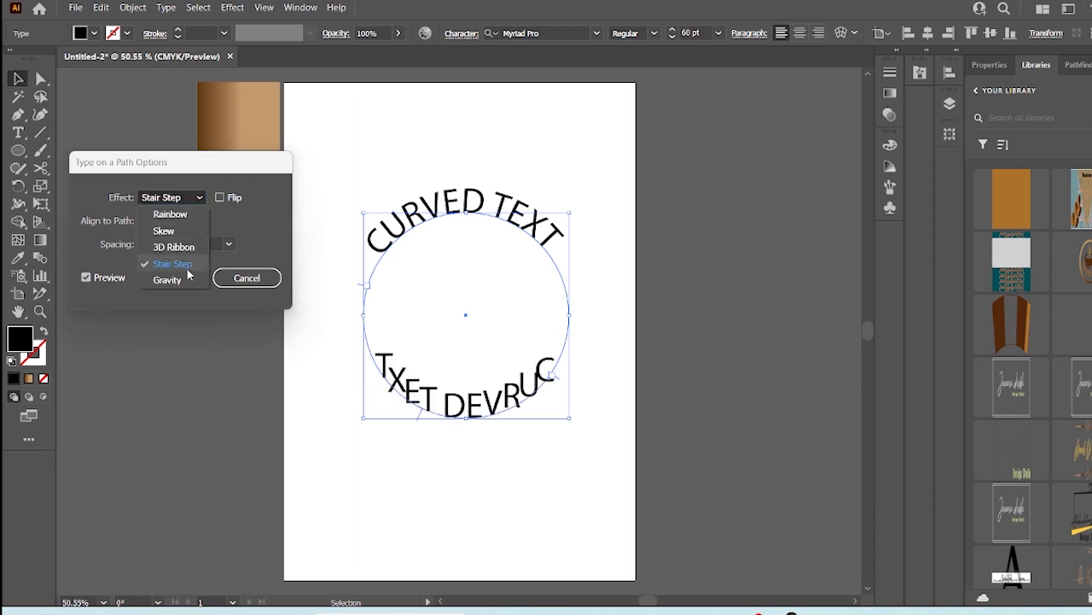
{"action": "left_click", "coordinate": [179, 275]}
{"action": "left_click", "coordinate": [171, 198]}
{"action": "left_click", "coordinate": [171, 213]}
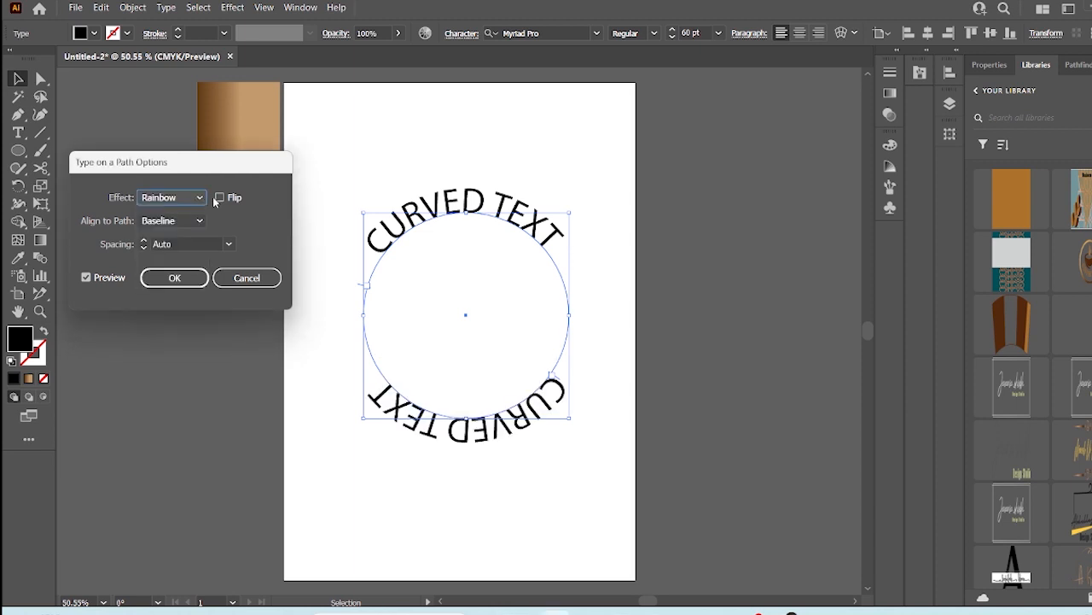
- Enable Flip for the bottom text with Rainbow effect and Auto spacing, and confirm the options
{"action": "left_click", "coordinate": [219, 197]}
{"action": "left_click_drag", "start_coordinate": [188, 242], "coordinate": [146, 244]}
{"action": "left_click", "coordinate": [143, 246]}
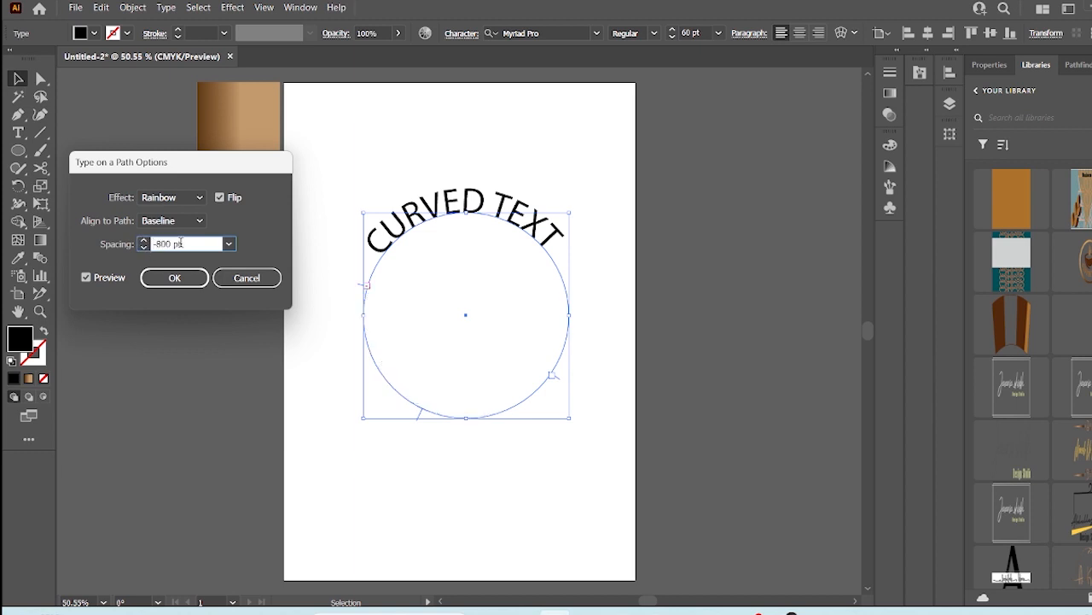
{"action": "left_click", "coordinate": [229, 245]}
{"action": "left_click", "coordinate": [182, 242]}
{"action": "scroll", "coordinate": [180, 242], "scroll_direction": "up", "scroll_amount": 5}
{"action": "left_click", "coordinate": [229, 245]}
{"action": "left_click", "coordinate": [244, 182]}
{"action": "key", "text": "End"}
{"action": "key", "text": "Insert"}
{"action": "left_click", "coordinate": [87, 278]}
{"action": "left_click", "coordinate": [87, 278]}
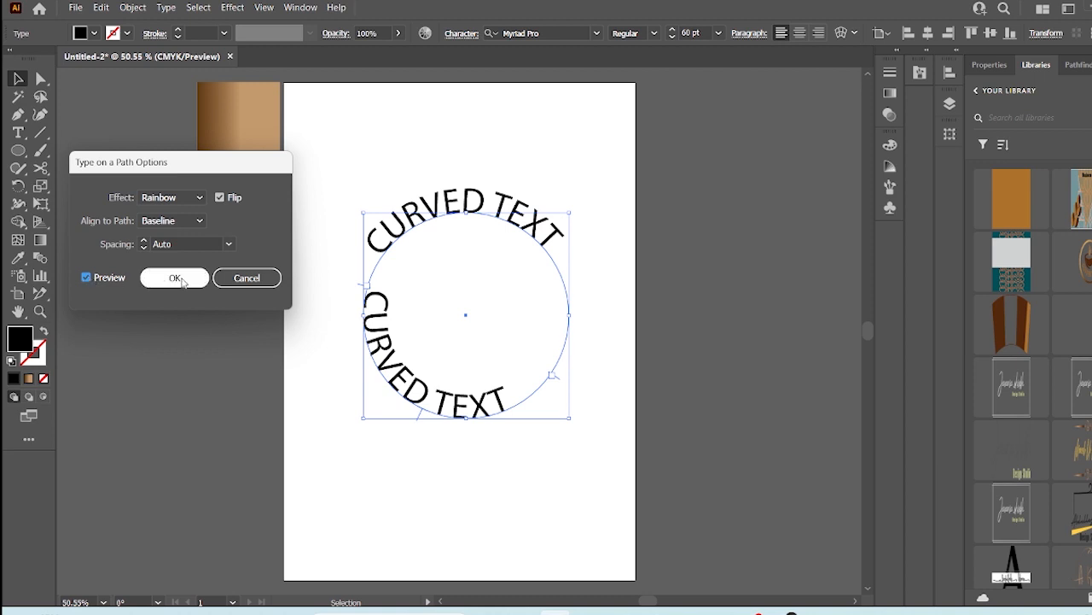
{"action": "left_click", "coordinate": [201, 221]}
{"action": "left_click", "coordinate": [178, 274]}
{"action": "left_click", "coordinate": [178, 277]}
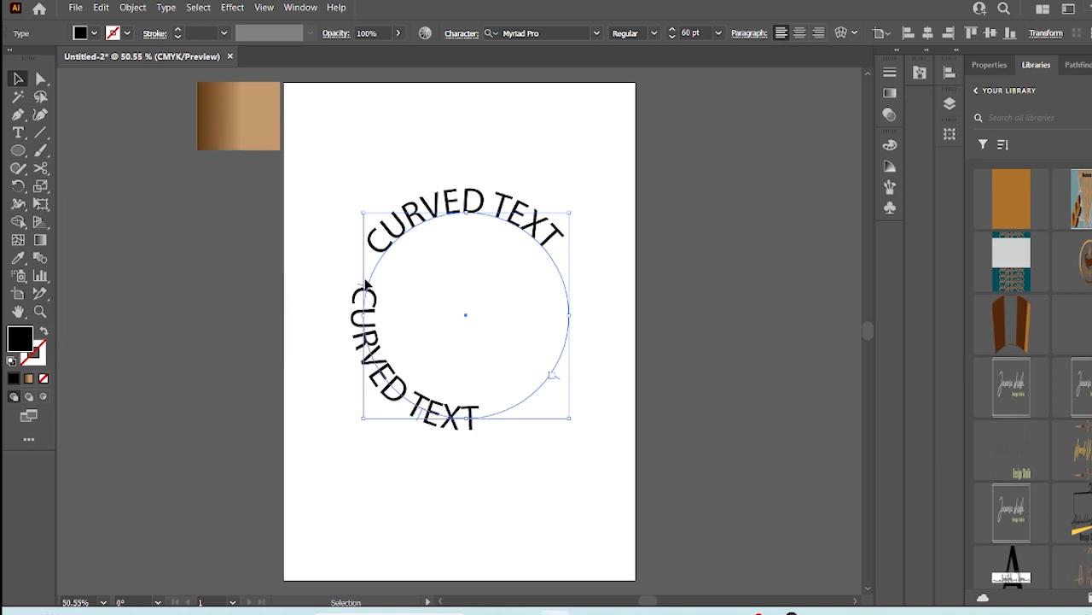
- Slide the flipped text along the path to center it beneath the circle, then deselect
{"action": "left_click_drag", "start_coordinate": [368, 296], "coordinate": [385, 360]}
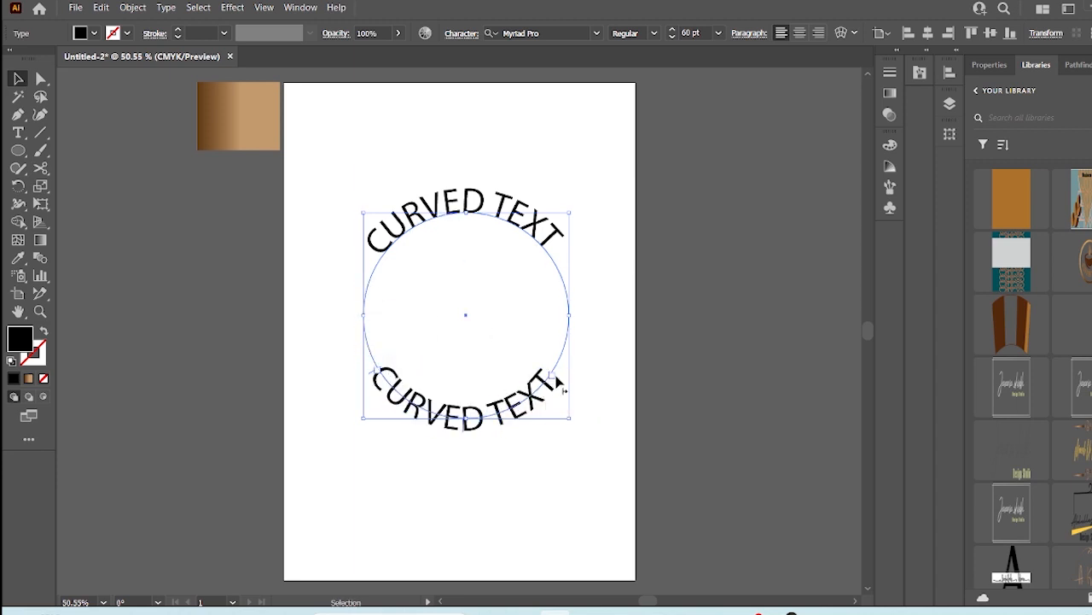
{"action": "left_click_drag", "start_coordinate": [562, 389], "coordinate": [567, 369]}
{"action": "key", "text": "t"}
{"action": "left_click", "coordinate": [16, 79]}
{"action": "left_click_drag", "start_coordinate": [378, 380], "coordinate": [385, 388]}
{"action": "left_click", "coordinate": [525, 458]}
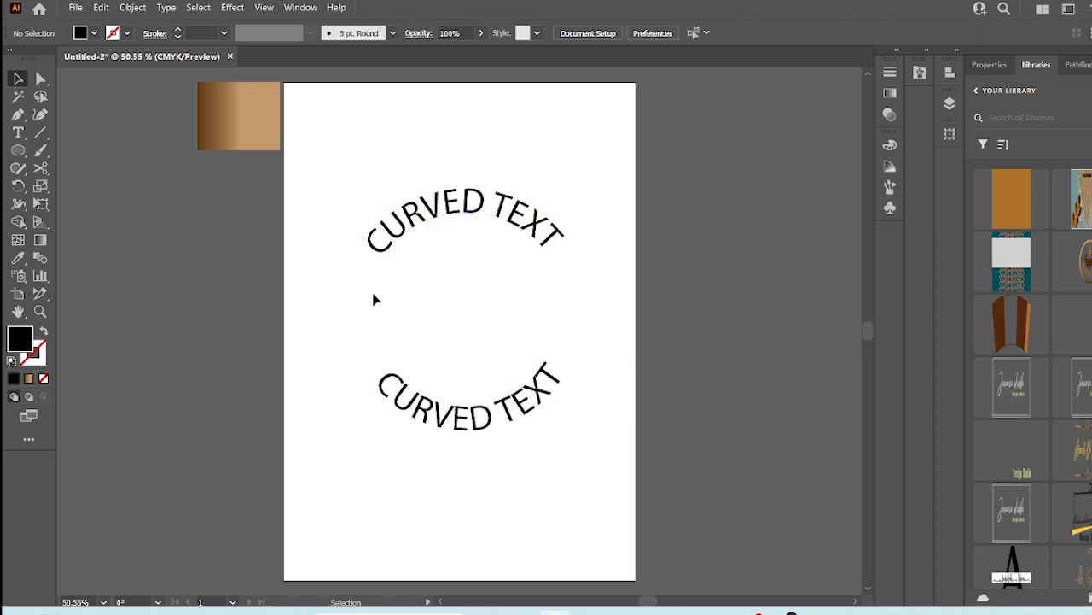
- Select the circle path, give it a black stroke, and scale it from the center to about 425 px
{"action": "left_click_drag", "start_coordinate": [350, 167], "coordinate": [559, 463]}
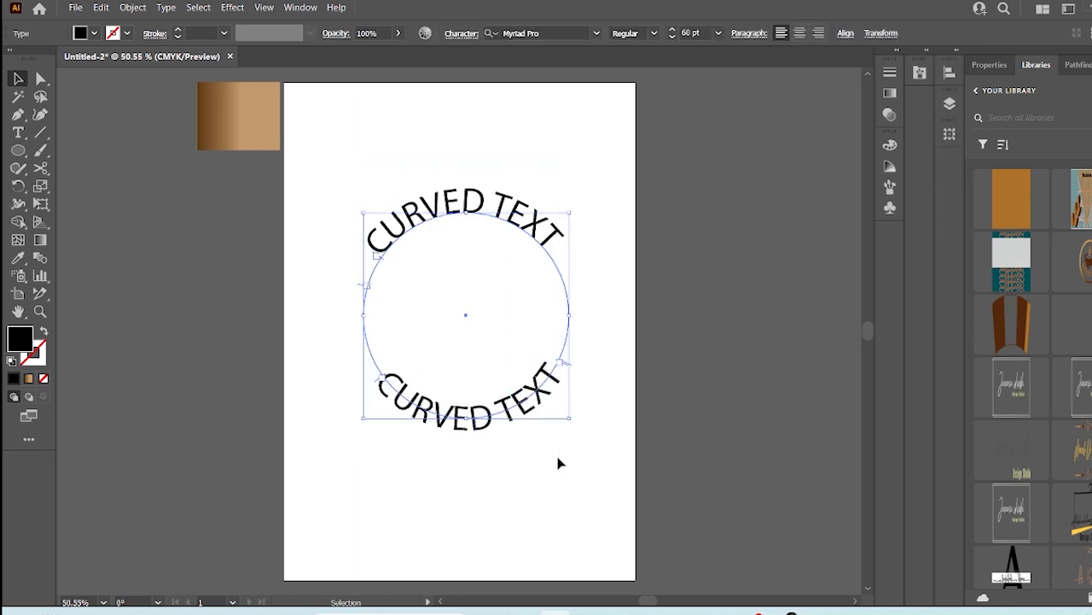
{"action": "left_click", "coordinate": [18, 151]}
{"action": "left_click_drag", "start_coordinate": [356, 206], "coordinate": [597, 441]}
{"action": "key", "text": "v"}
{"action": "mouse_move", "coordinate": [491, 378]}
{"action": "left_mouse_down"}
{"action": "mouse_move", "coordinate": [476, 359]}
{"action": "mouse_move", "coordinate": [486, 362]}
{"action": "left_mouse_up"}
{"action": "left_click", "coordinate": [43, 332]}
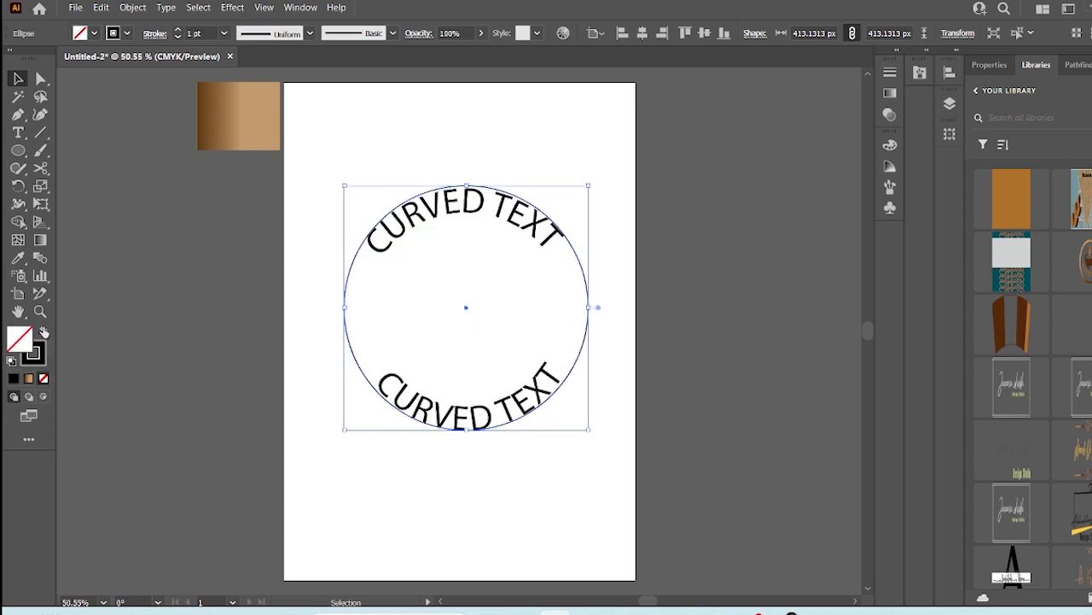
{"action": "left_click_drag", "start_coordinate": [589, 184], "coordinate": [599, 183]}
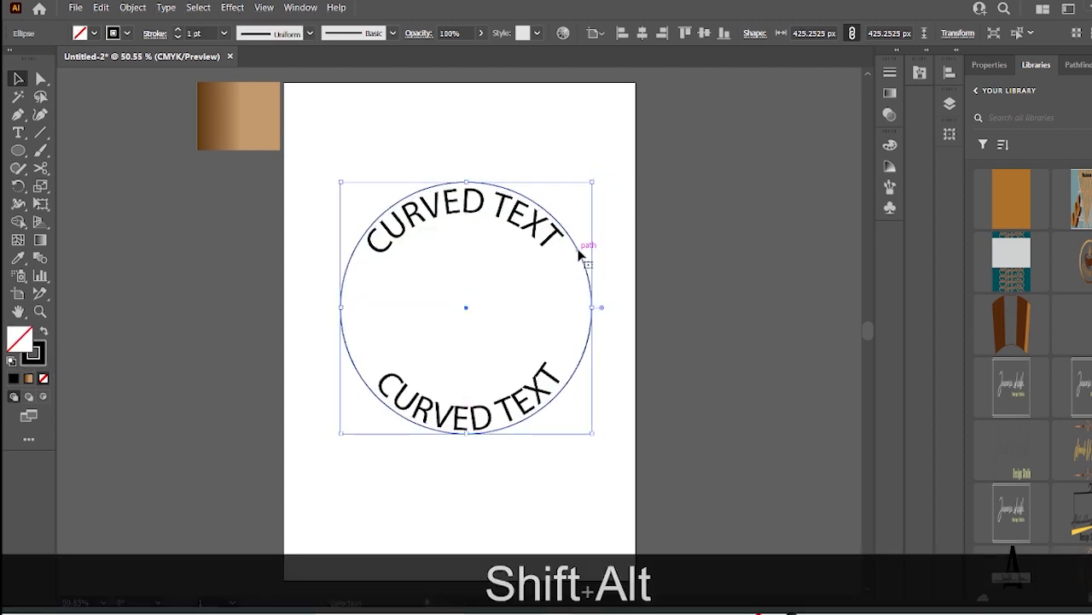
- Duplicate the circle in place and scale the copy down into an inner ring below the text
{"action": "key", "text": "ctrl+c"}
{"action": "key", "text": "ctrl+f"}
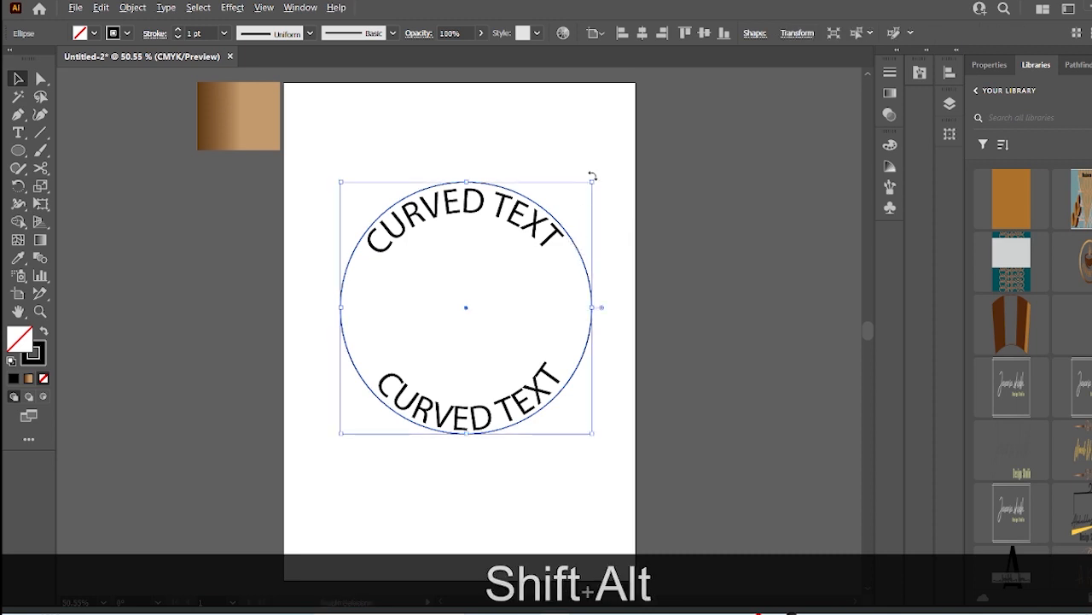
{"action": "left_click_drag", "start_coordinate": [593, 178], "coordinate": [564, 214]}
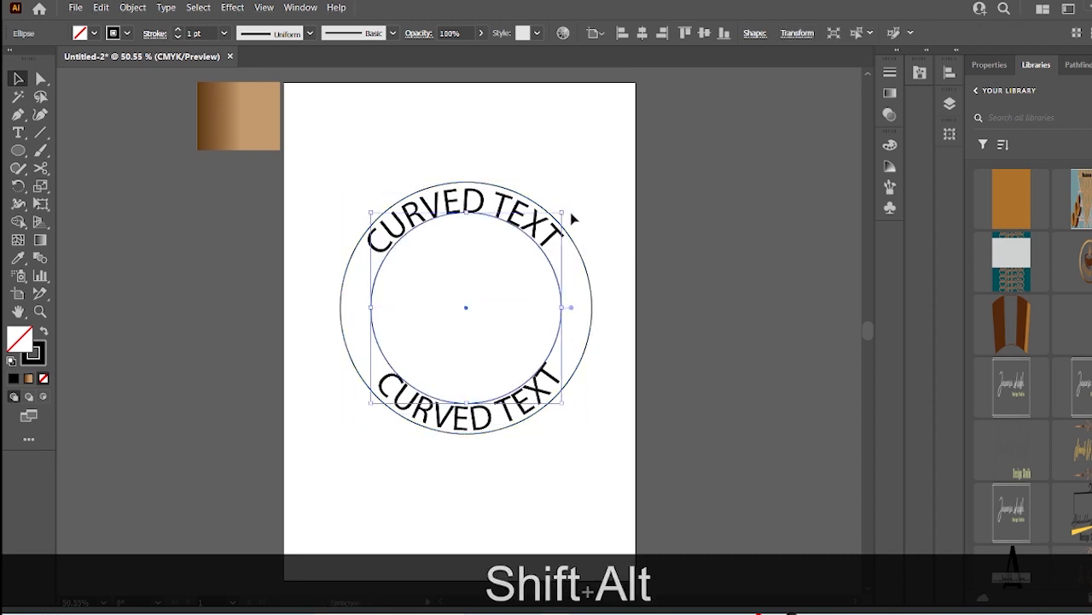
- Select the outer circle and fill it with a dark gray color
{"action": "left_click", "coordinate": [351, 168]}
{"action": "left_click", "coordinate": [588, 277]}
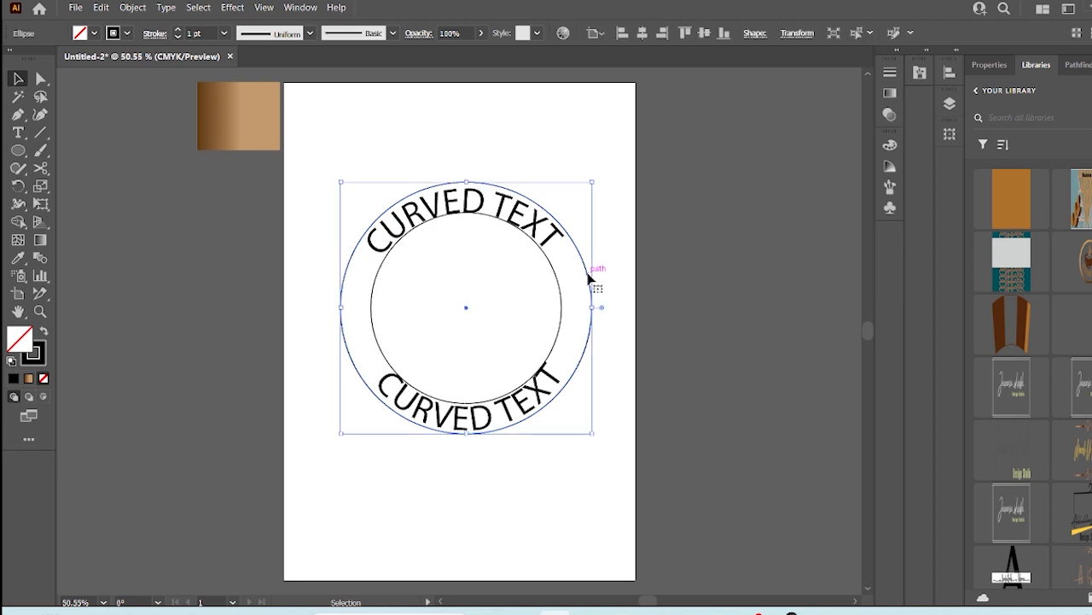
{"action": "double_click", "coordinate": [26, 340]}
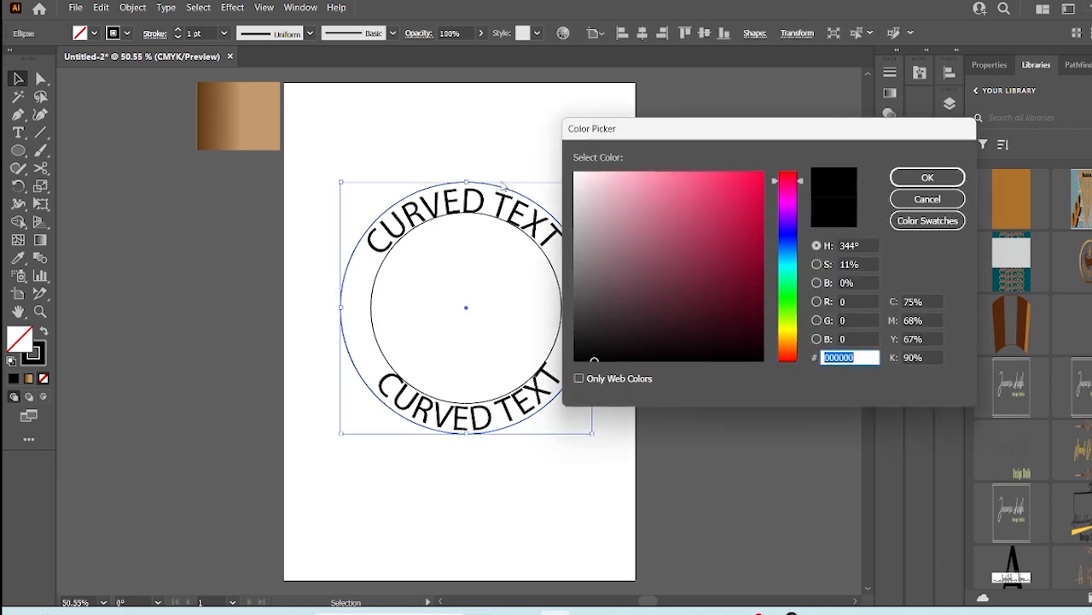
{"action": "left_click", "coordinate": [663, 242]}
{"action": "left_click_drag", "start_coordinate": [583, 301], "coordinate": [578, 284]}
{"action": "left_click", "coordinate": [908, 175]}
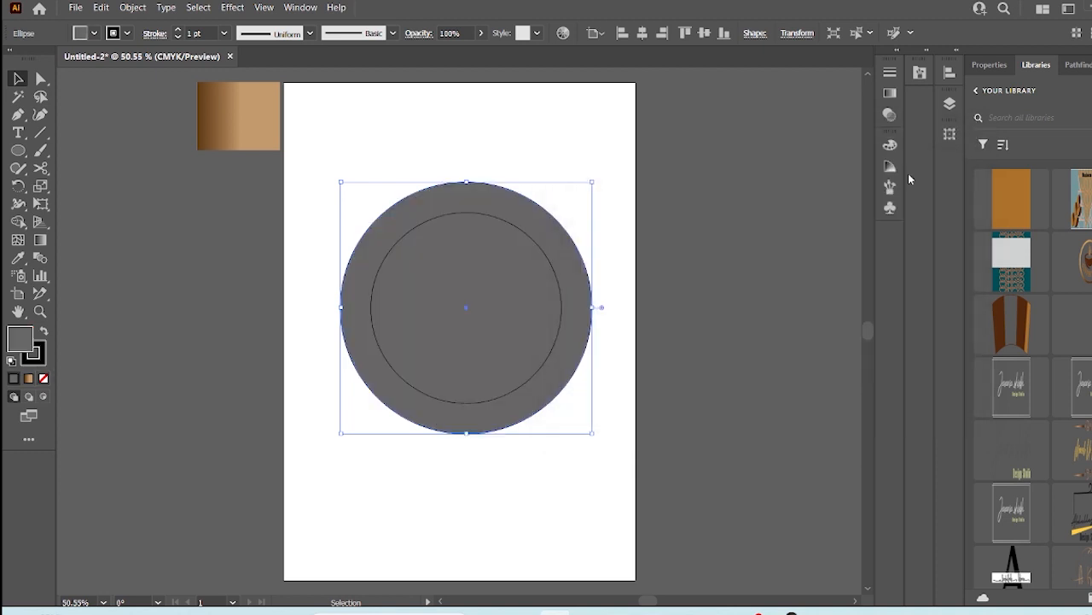
- Send the gray outer circle to the back behind the text
{"action": "right_click", "coordinate": [571, 228]}
{"action": "mouse_move", "coordinate": [683, 498]}
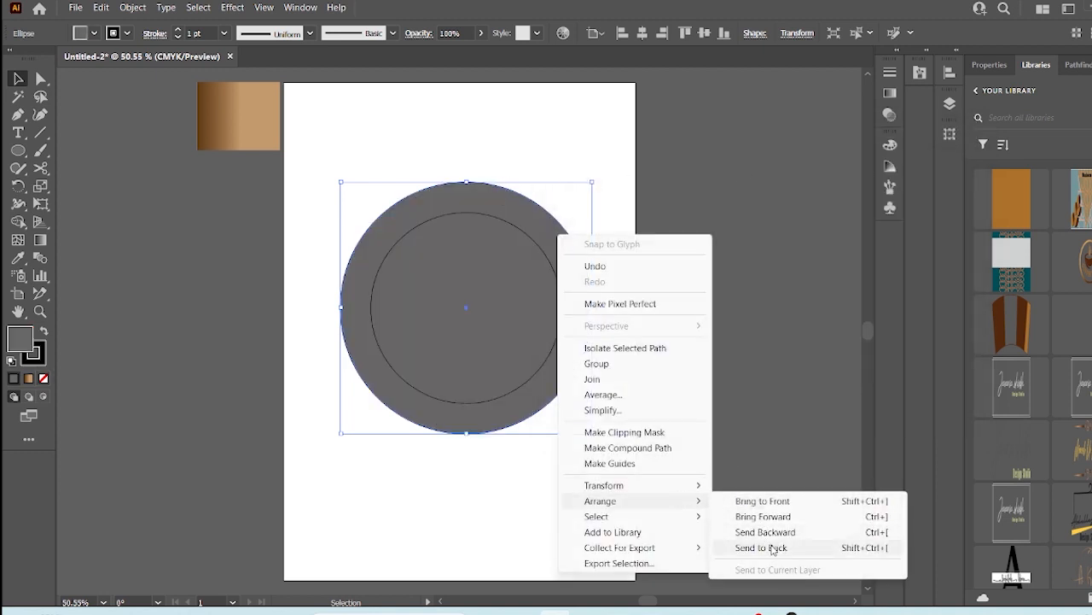
{"action": "left_click", "coordinate": [775, 549]}
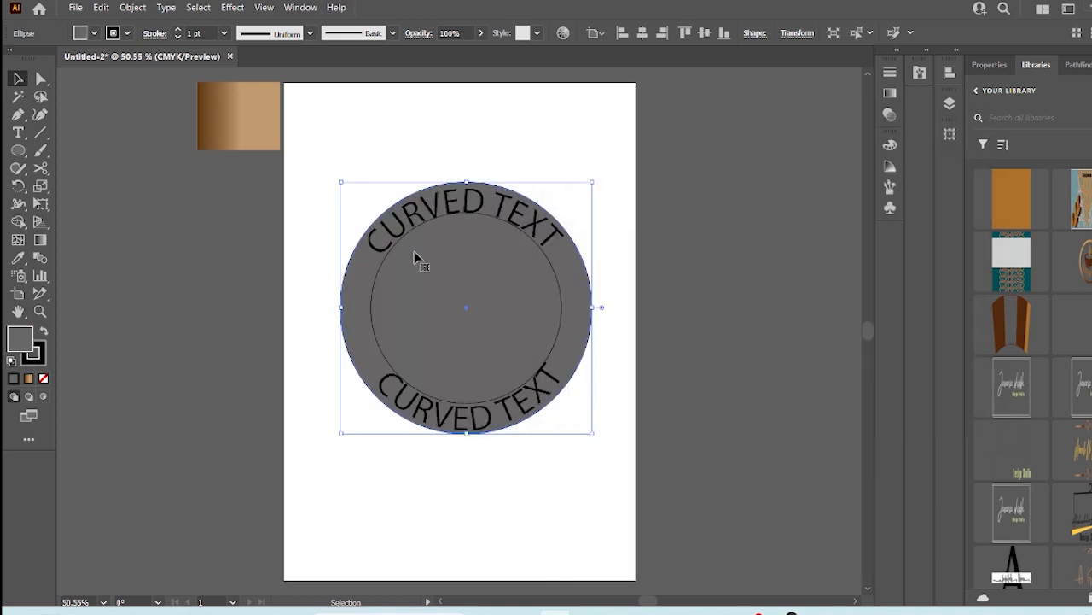
- Select the inner circle, swap its fill and stroke, and set its fill to ffffff
{"action": "left_click", "coordinate": [553, 254]}
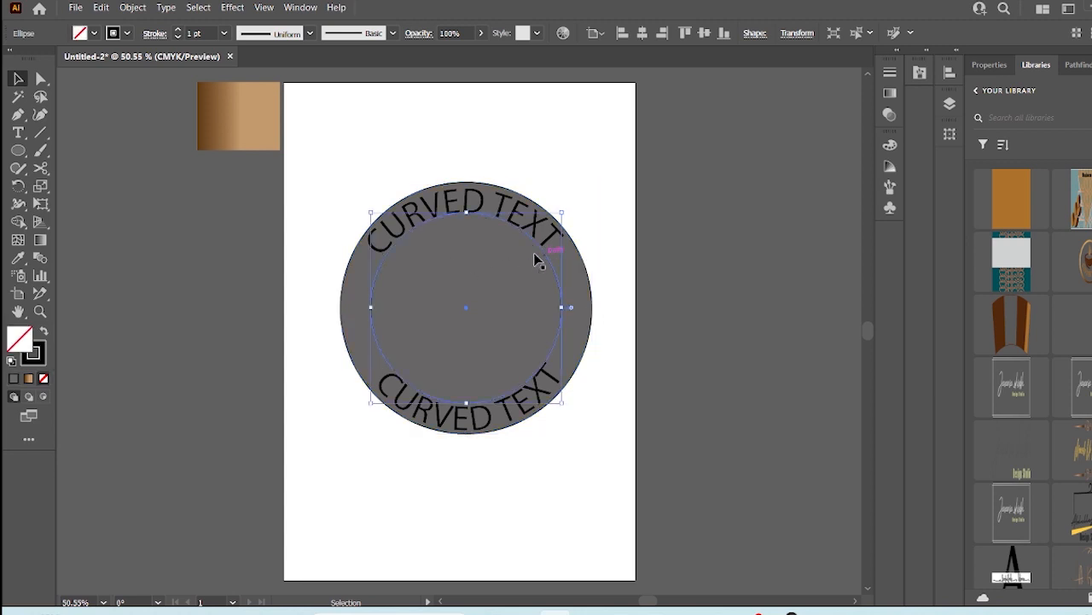
{"action": "left_click", "coordinate": [45, 332]}
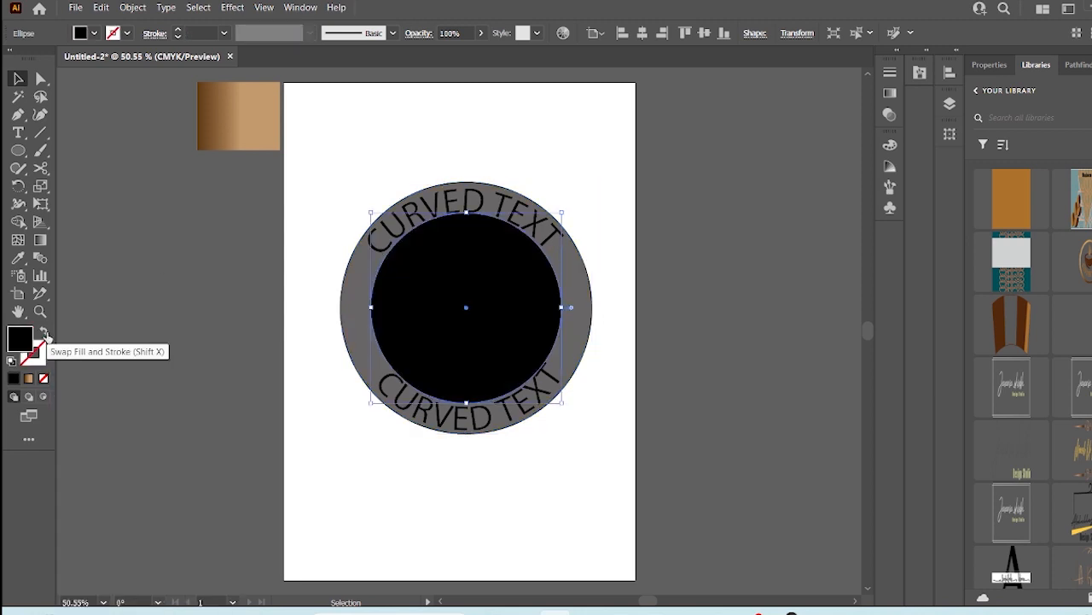
{"action": "double_click", "coordinate": [20, 338]}
{"action": "type", "text": "ffffff"}
{"action": "left_click", "coordinate": [928, 178]}
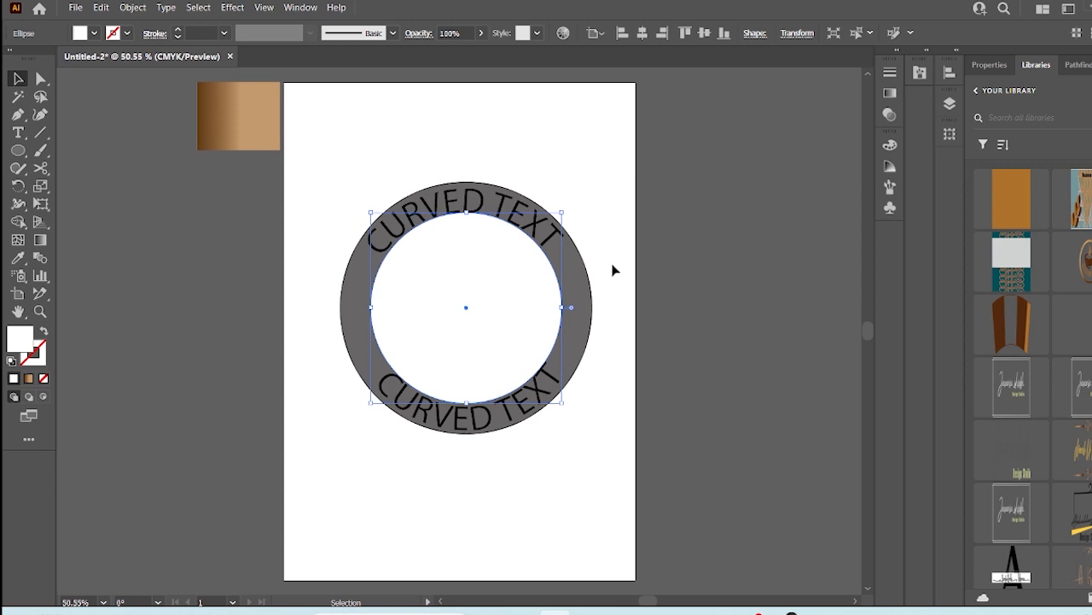
{"action": "left_click", "coordinate": [536, 245]}
{"action": "left_click", "coordinate": [506, 207]}
{"action": "scroll", "coordinate": [505, 209], "scroll_direction": "up", "scroll_amount": 1}
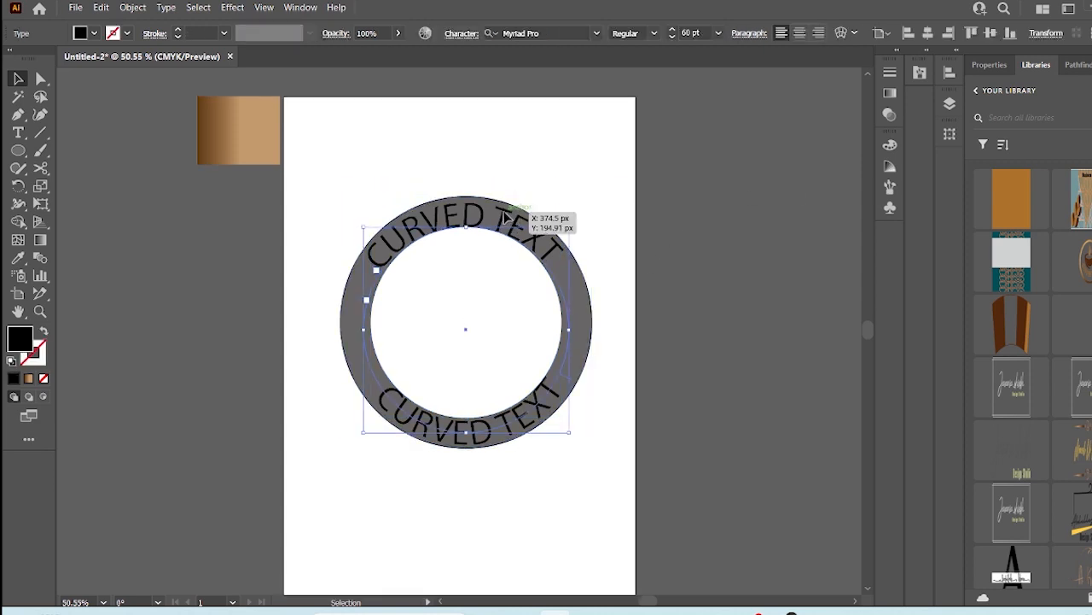
{"action": "double_click", "coordinate": [23, 346]}
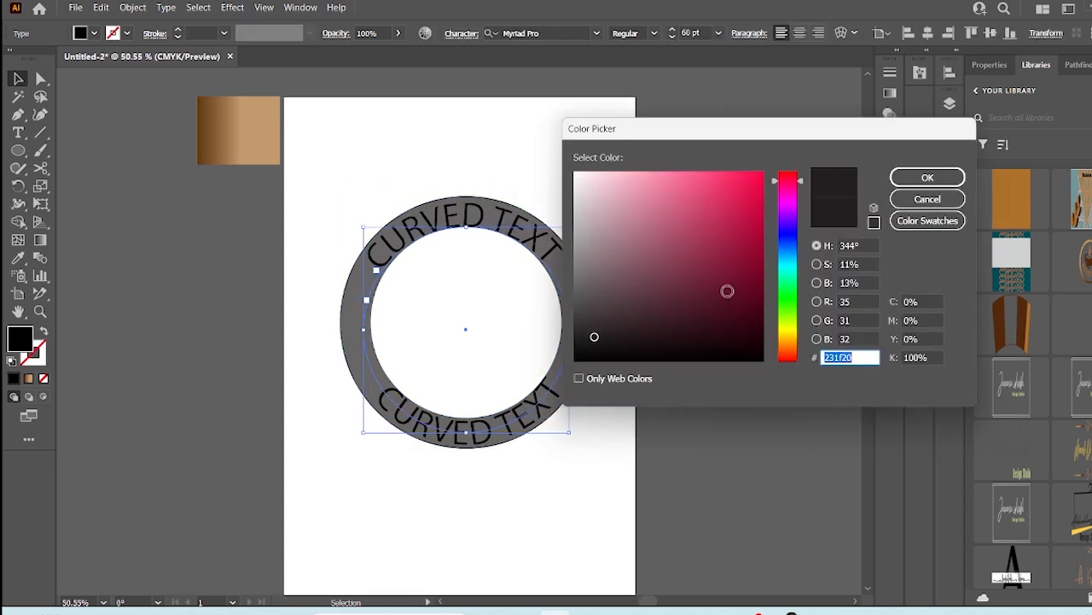
{"action": "left_click", "coordinate": [676, 267]}
{"action": "left_click", "coordinate": [925, 200]}
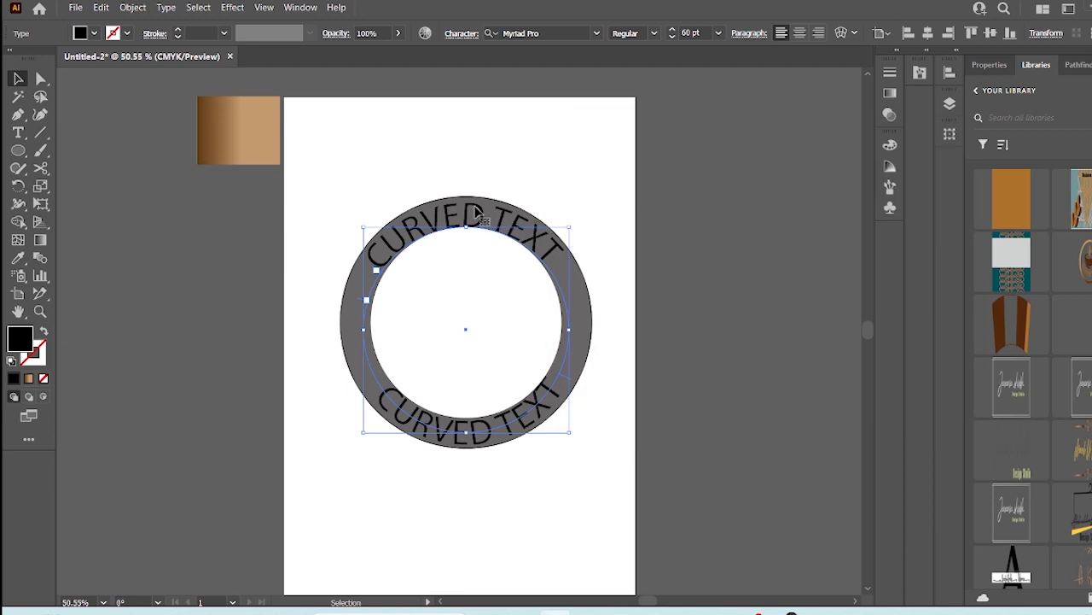
- Color the top curved text white, ffffff
{"action": "key", "text": "t"}
{"action": "left_click_drag", "start_coordinate": [555, 256], "coordinate": [355, 271]}
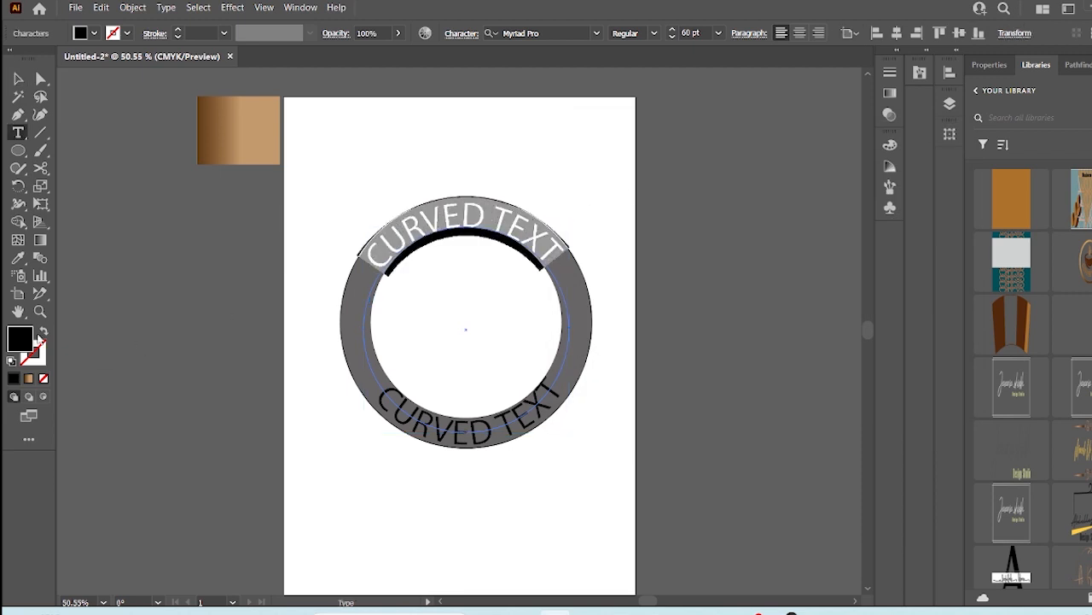
{"action": "double_click", "coordinate": [20, 338]}
{"action": "type", "text": "ffffff"}
{"action": "left_click", "coordinate": [924, 176]}
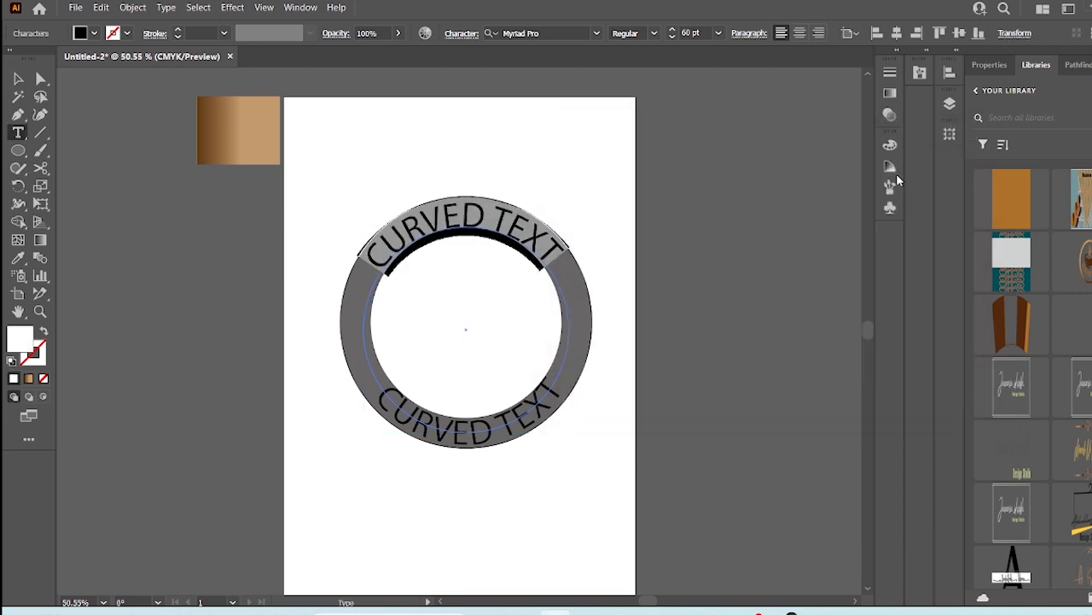
- Color the bottom curved text white, ffffff, and deselect everything
{"action": "left_click_drag", "start_coordinate": [553, 389], "coordinate": [368, 398]}
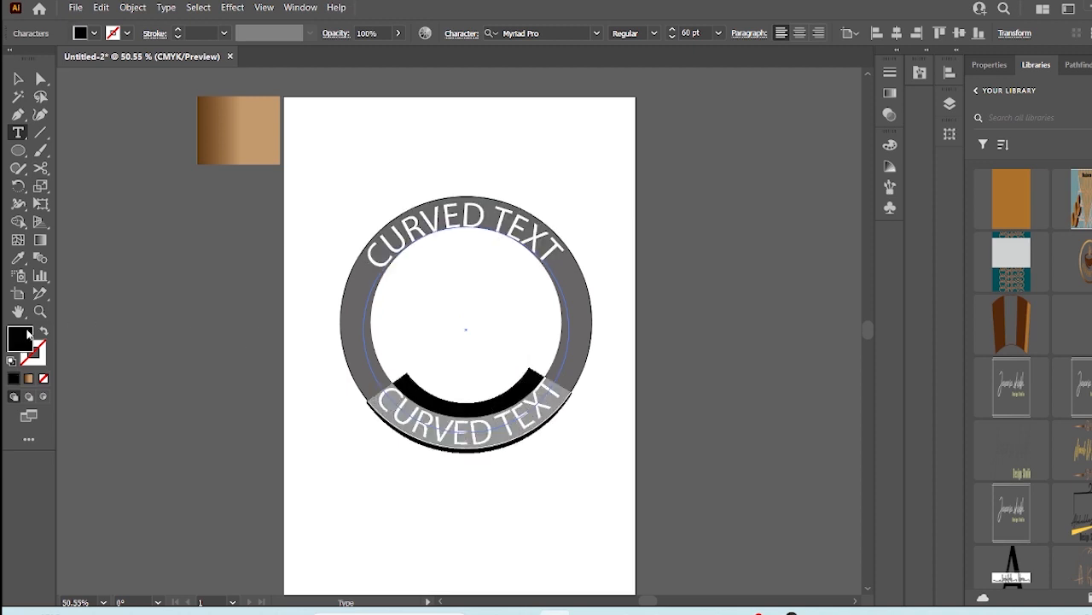
{"action": "double_click", "coordinate": [21, 339]}
{"action": "left_click", "coordinate": [622, 222]}
{"action": "type", "text": "ffffff"}
{"action": "left_click", "coordinate": [928, 177]}
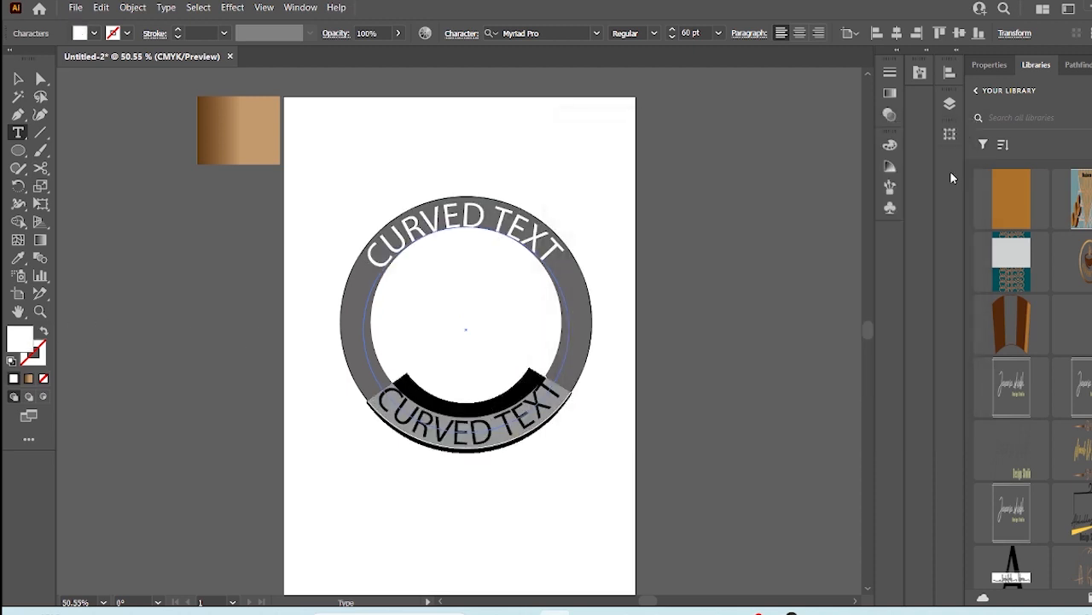
{"action": "key", "text": "Escape"}
{"action": "left_click", "coordinate": [348, 173]}
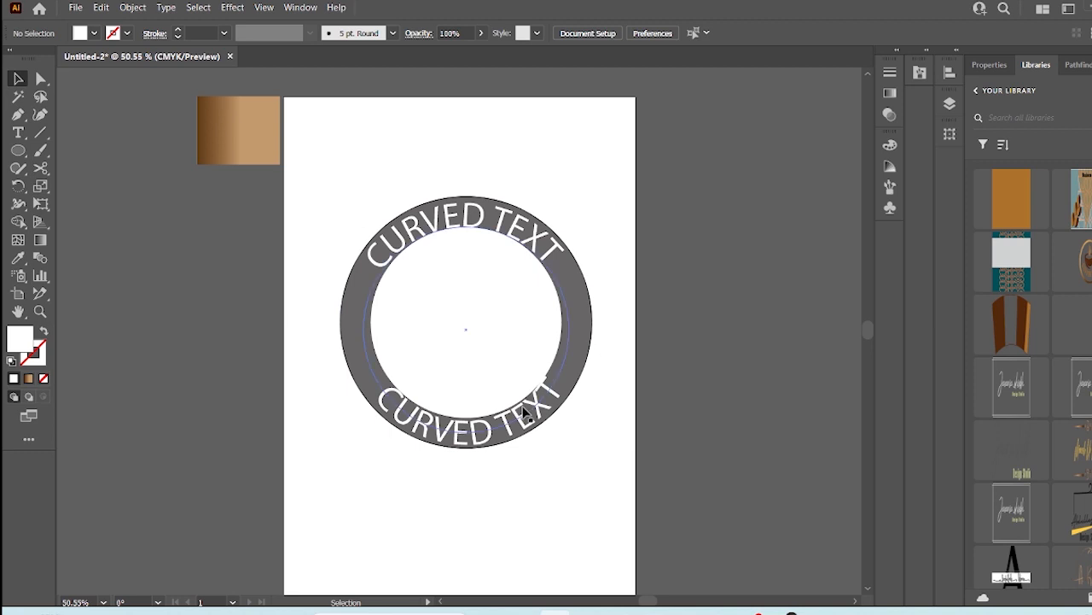
{"action": "left_click", "coordinate": [498, 238]}
{"action": "key", "text": "shift+alt"}
{"action": "left_click_drag", "start_coordinate": [561, 228], "coordinate": [559, 230]}
{"action": "left_click", "coordinate": [554, 174]}
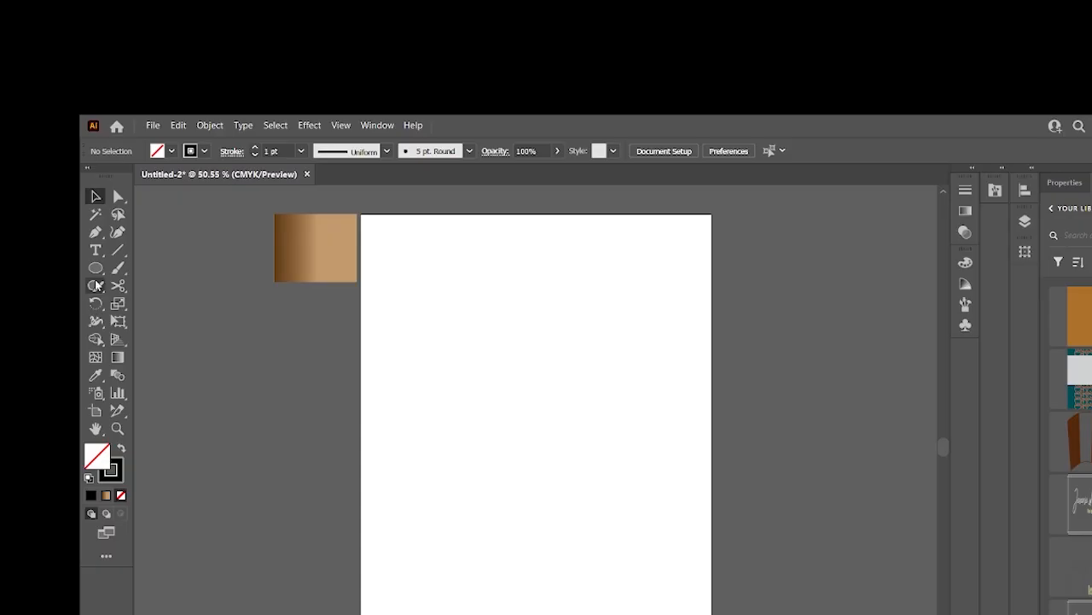
- Draw a circle about 314 px wide on the empty artboard
{"action": "key", "text": "l"}
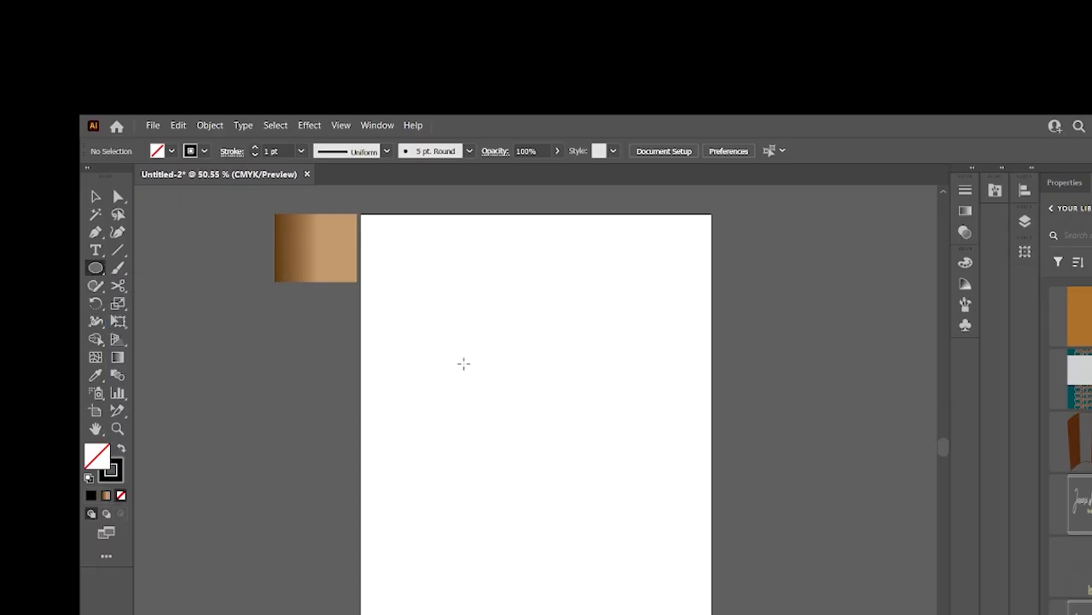
{"action": "left_click_drag", "start_coordinate": [456, 363], "coordinate": [587, 528]}
{"action": "key", "text": "v"}
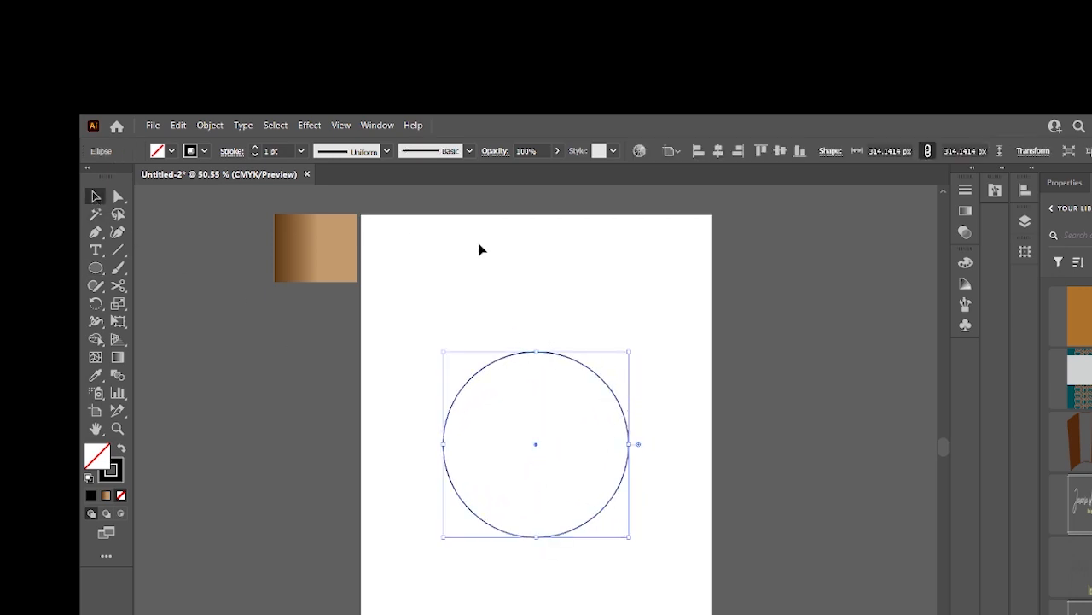
- Type the word urooj inside the circle
{"action": "key", "text": "t"}
{"action": "left_click", "coordinate": [540, 420]}
{"action": "type", "text": "urooj"}
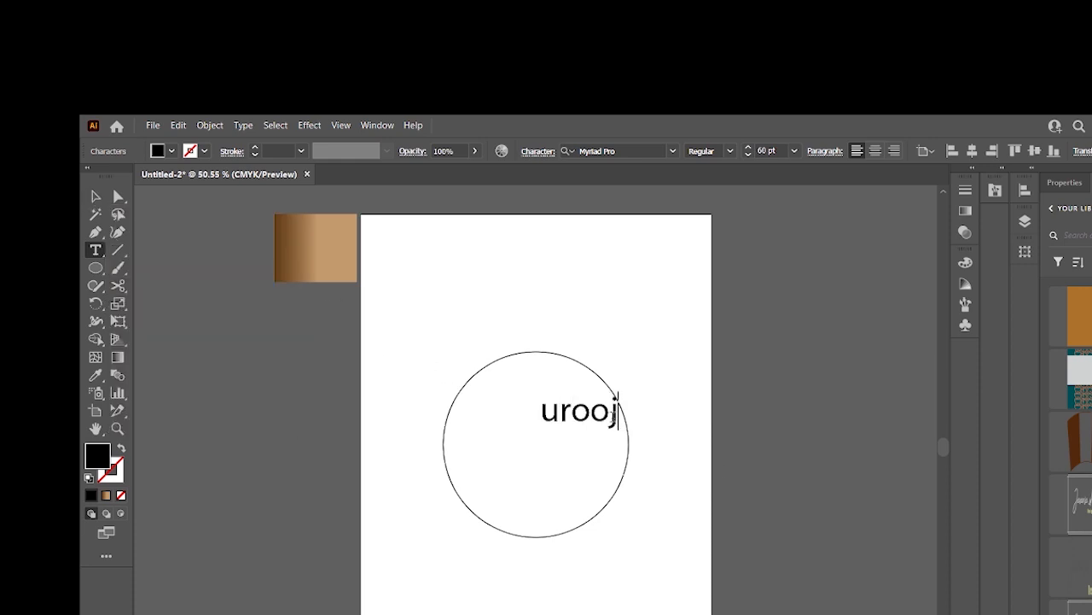
- Set the urooj text's font to hellogalleria and its size to about 89 pt
{"action": "double_click", "coordinate": [570, 410]}
{"action": "left_click", "coordinate": [672, 150]}
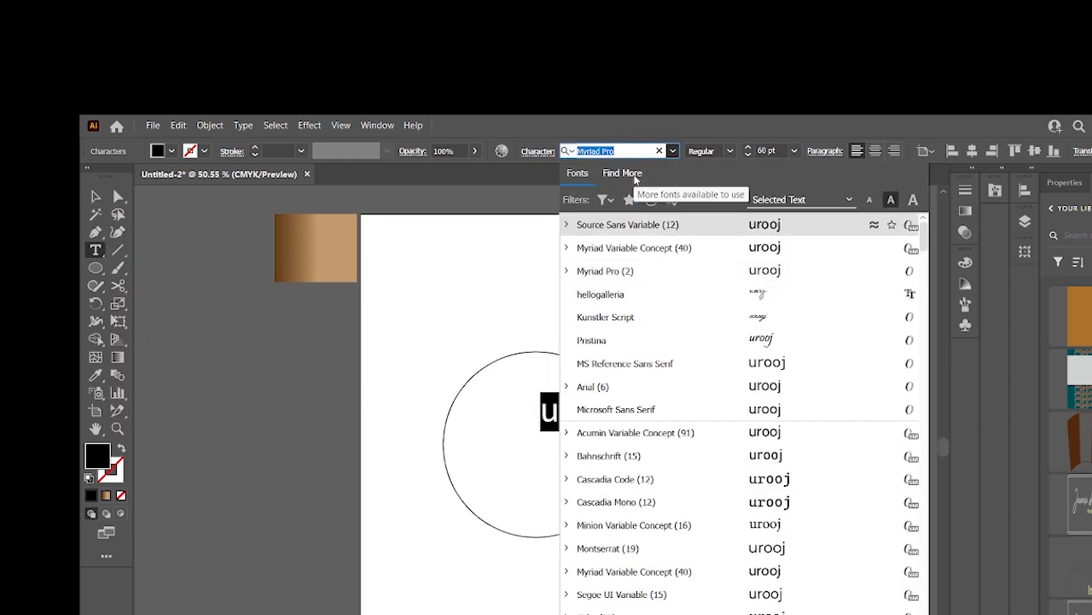
{"action": "type", "text": "hell"}
{"action": "left_click", "coordinate": [624, 224]}
{"action": "left_click", "coordinate": [796, 152]}
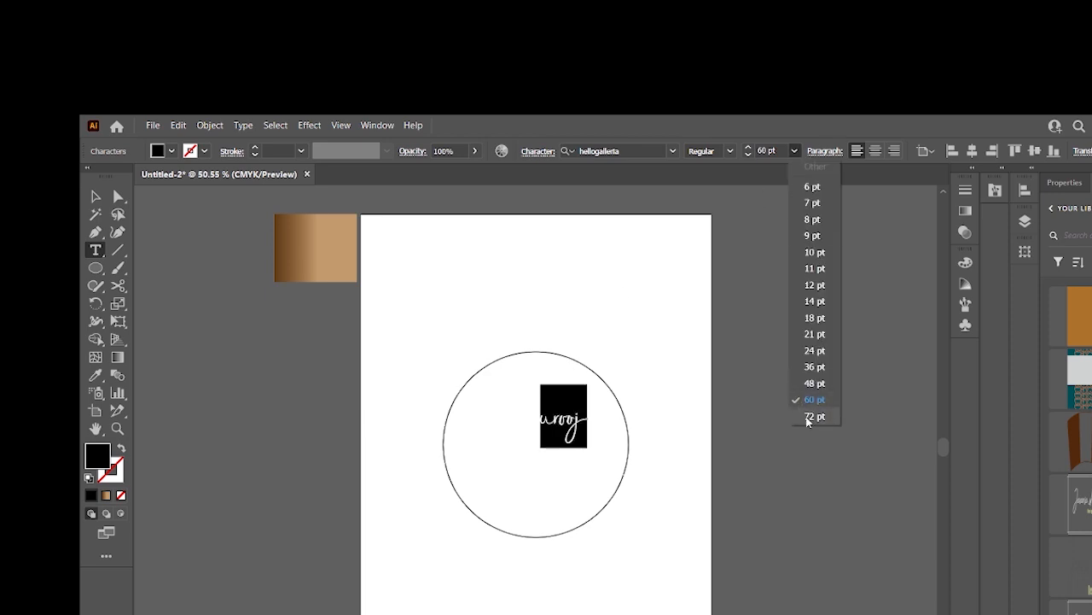
{"action": "left_click", "coordinate": [807, 417]}
{"action": "scroll", "coordinate": [777, 151], "scroll_direction": "up", "scroll_amount": 17}
- Replace the first and last letters of urooj with long swash alternate glyphs
{"action": "left_click", "coordinate": [532, 422]}
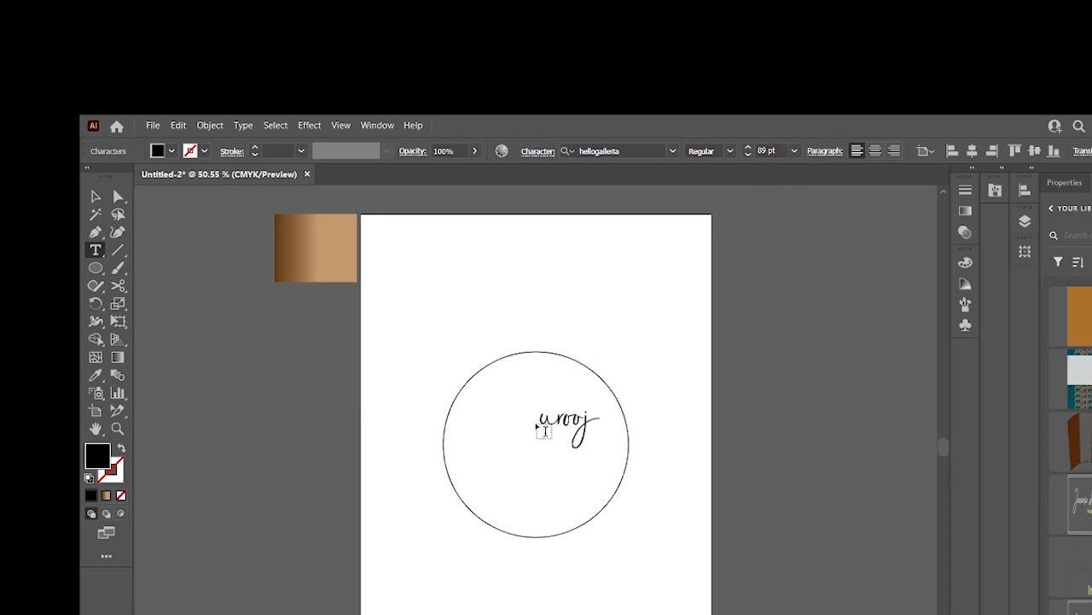
{"action": "left_click_drag", "start_coordinate": [547, 421], "coordinate": [552, 423]}
{"action": "left_click", "coordinate": [564, 470]}
{"action": "left_click_drag", "start_coordinate": [647, 419], "coordinate": [673, 425]}
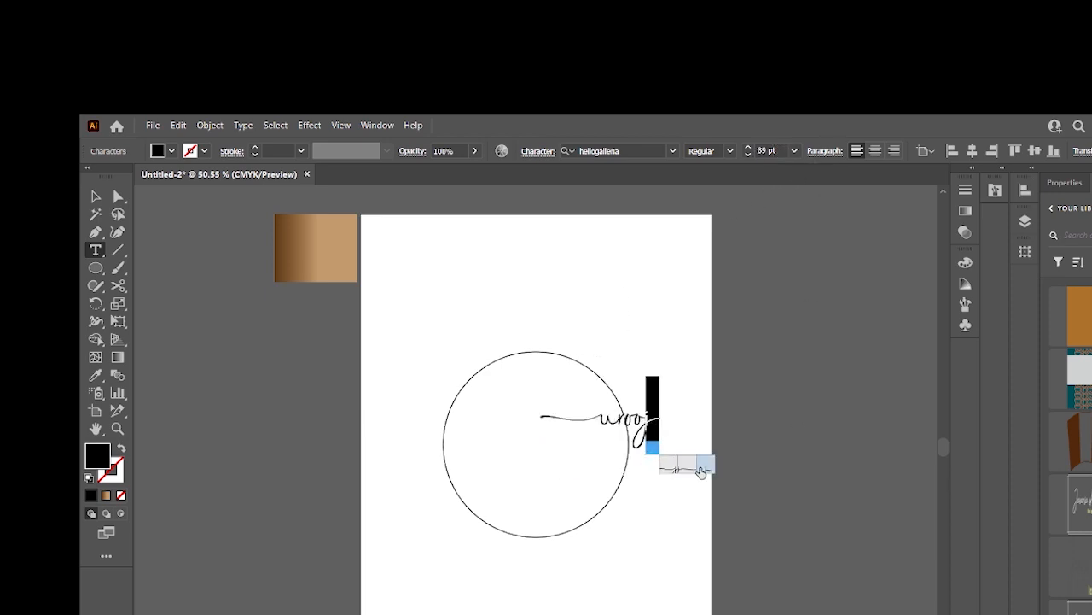
{"action": "left_click", "coordinate": [695, 471]}
{"action": "left_click", "coordinate": [758, 467]}
{"action": "left_click", "coordinate": [689, 469]}
{"action": "left_click", "coordinate": [94, 196]}
- Set the urooj text to 103 pt and position it across the middle of the circle
{"action": "left_click_drag", "start_coordinate": [642, 434], "coordinate": [524, 441]}
{"action": "left_click", "coordinate": [768, 150]}
{"action": "type", "text": "103"}
{"action": "key", "text": "Return"}
{"action": "left_click_drag", "start_coordinate": [537, 391], "coordinate": [536, 340]}
{"action": "left_click_drag", "start_coordinate": [531, 426], "coordinate": [531, 443]}
{"action": "left_click", "coordinate": [563, 356]}
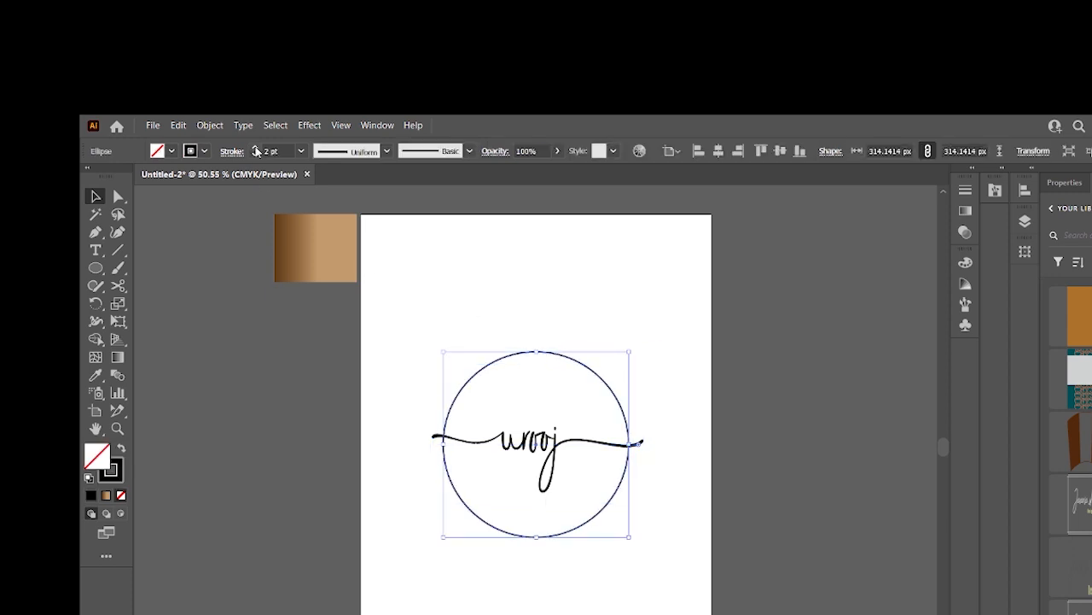
- Adjust the circle's size and set its stroke to 3 pt so the swashes extend past it
{"action": "left_click", "coordinate": [559, 442]}
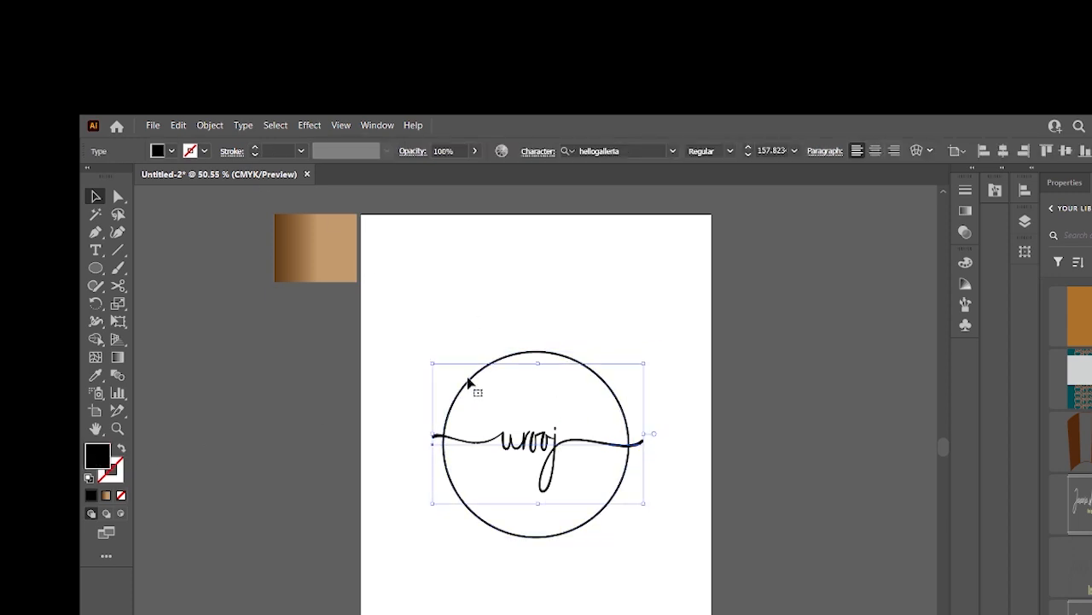
{"action": "left_click_drag", "start_coordinate": [551, 448], "coordinate": [546, 449]}
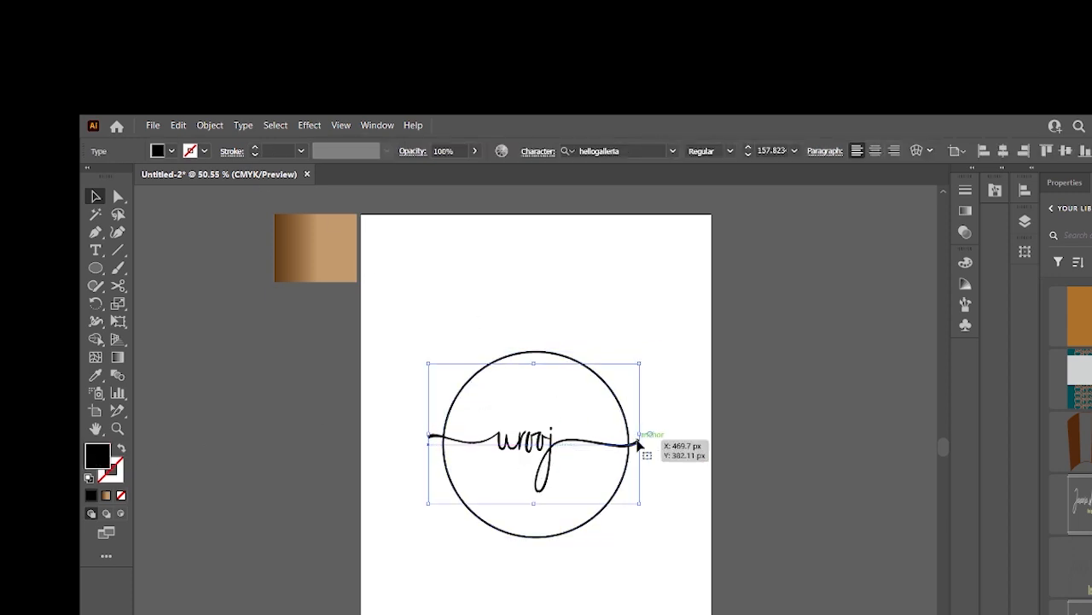
{"action": "left_click", "coordinate": [555, 357]}
{"action": "left_click_drag", "start_coordinate": [631, 352], "coordinate": [680, 443]}
{"action": "left_click", "coordinate": [665, 357]}
{"action": "left_click", "coordinate": [592, 384]}
{"action": "left_click", "coordinate": [559, 526]}
{"action": "key", "text": "a"}
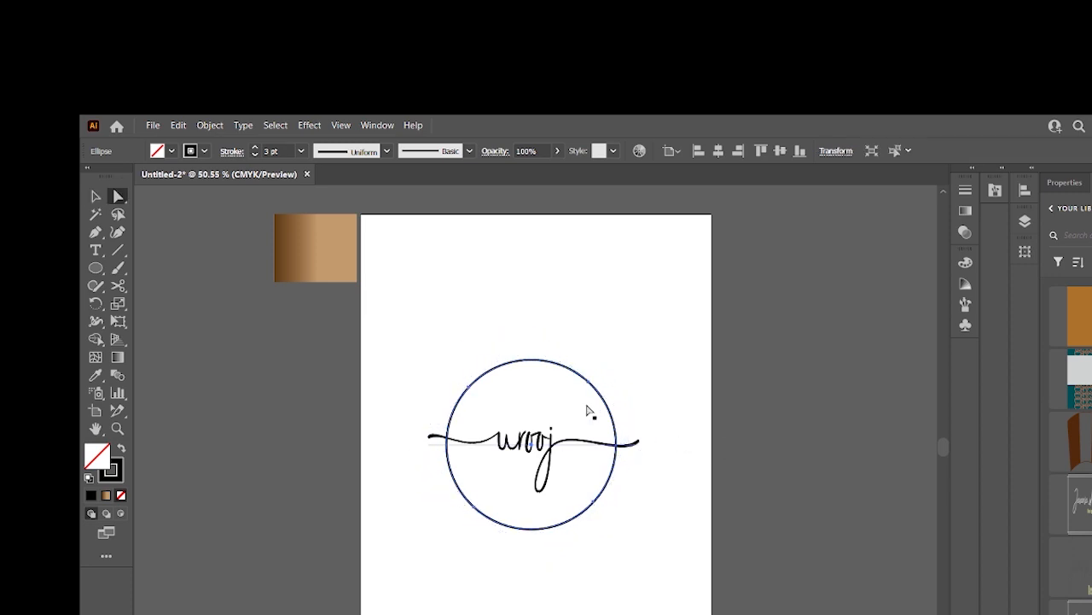
{"action": "key", "text": "v"}
{"action": "left_click", "coordinate": [513, 448]}
{"action": "left_click", "coordinate": [1025, 223]}
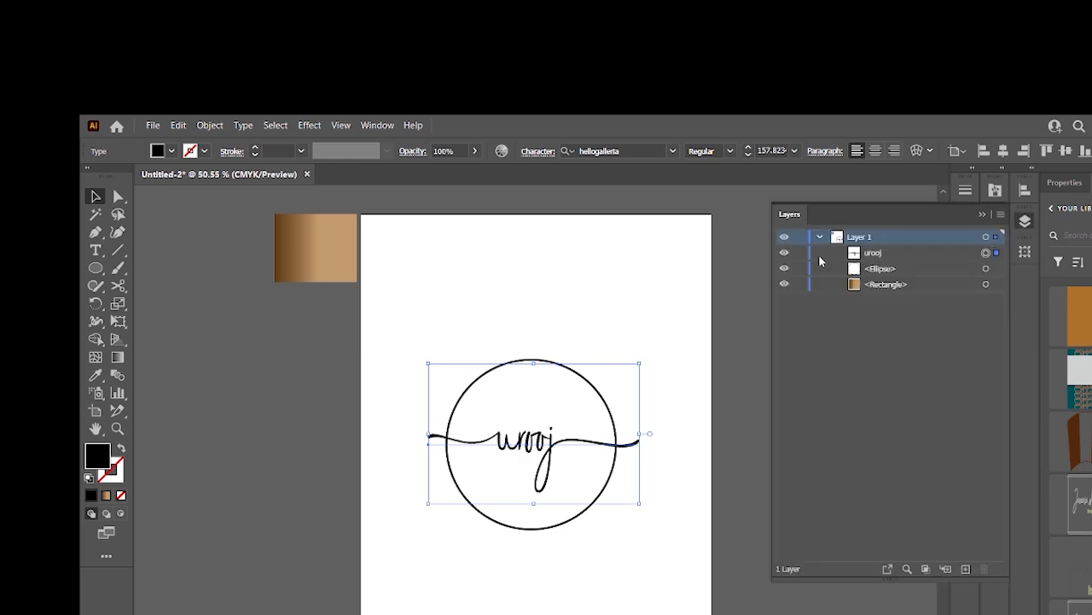
{"action": "left_click", "coordinate": [784, 254]}
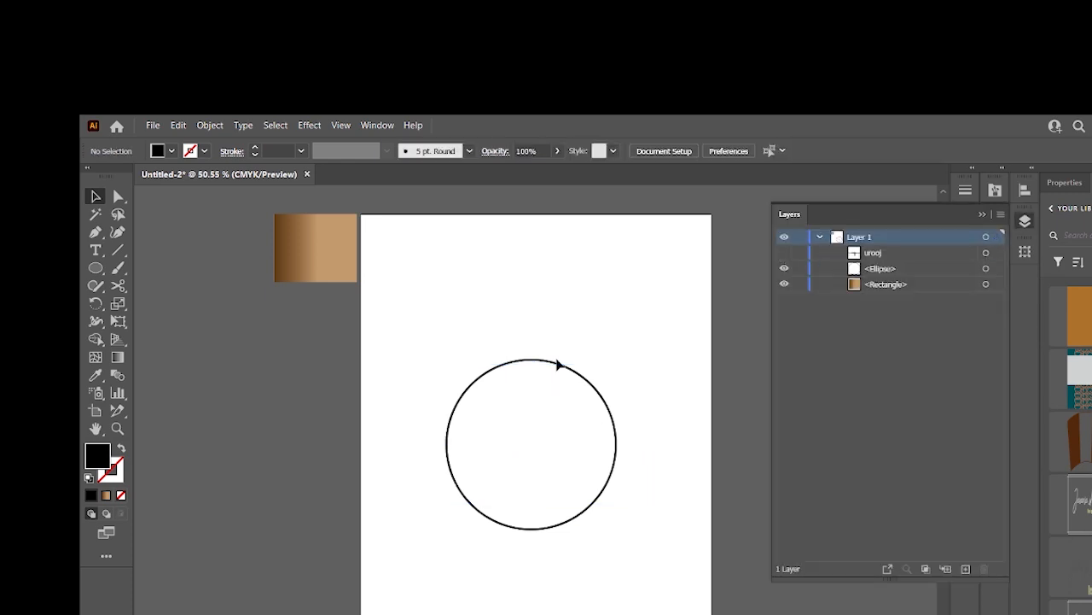
{"action": "left_click", "coordinate": [784, 254]}
{"action": "left_click", "coordinate": [784, 254]}
{"action": "left_click", "coordinate": [784, 253]}
- Cut the circle with Scissors on both sides where the swashes cross it and delete those segments
{"action": "left_click", "coordinate": [118, 285]}
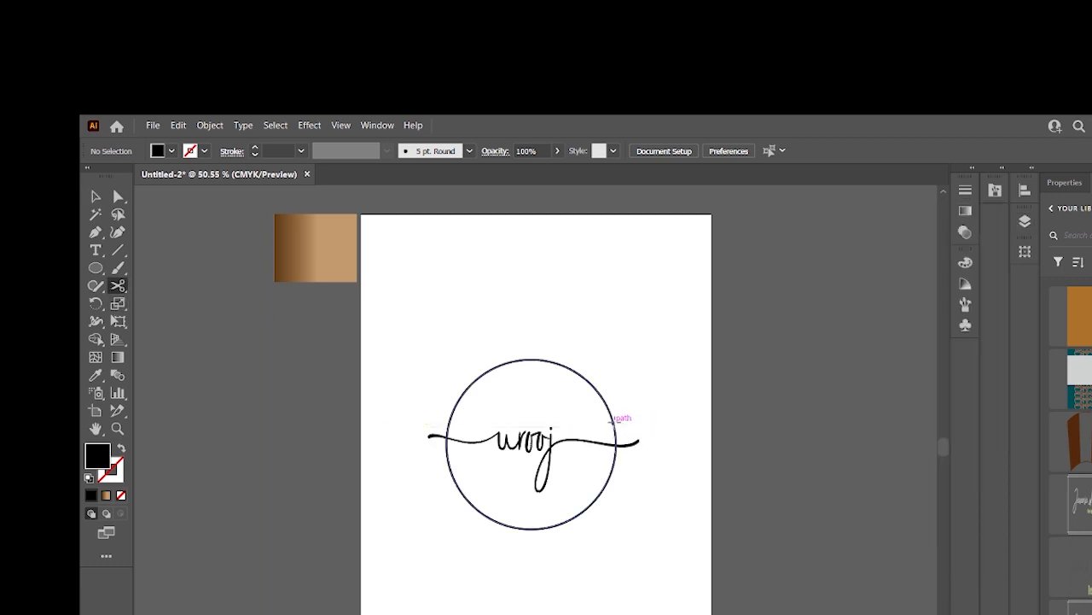
{"action": "left_click", "coordinate": [612, 421]}
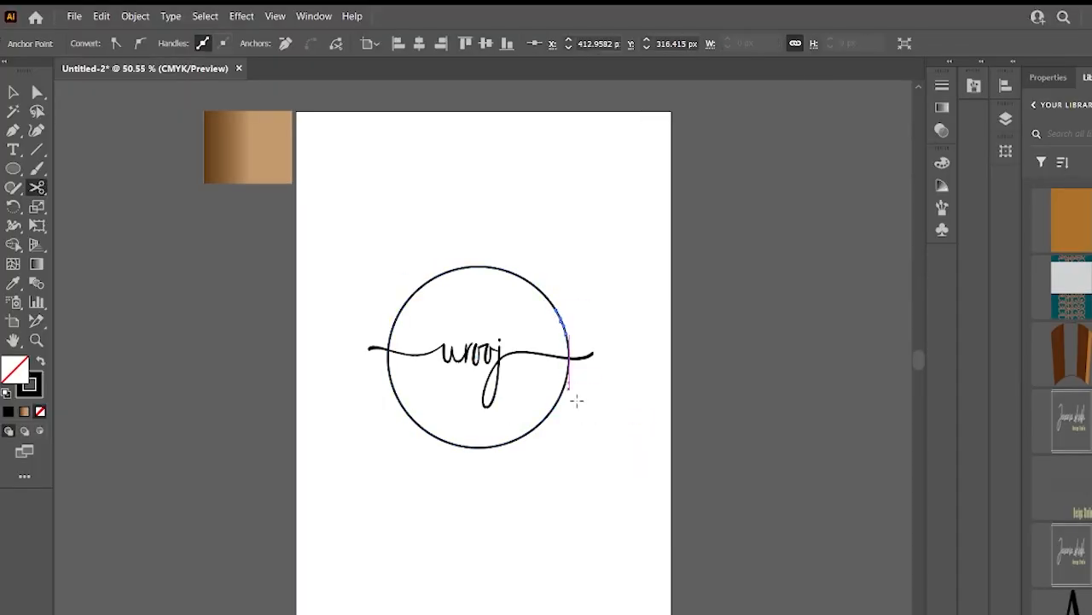
{"action": "left_click", "coordinate": [567, 373]}
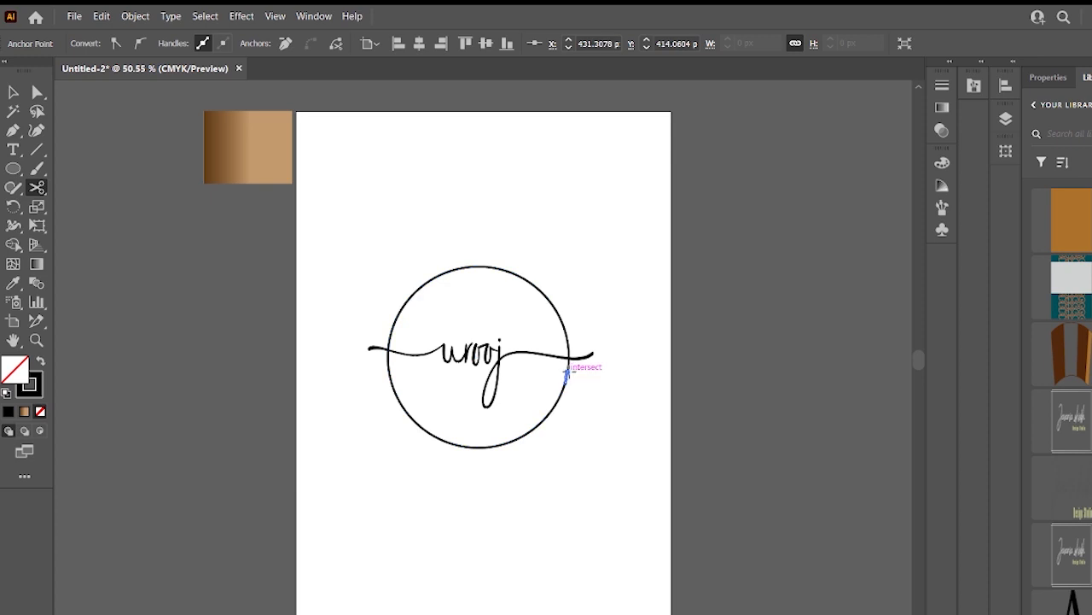
{"action": "left_click", "coordinate": [392, 329]}
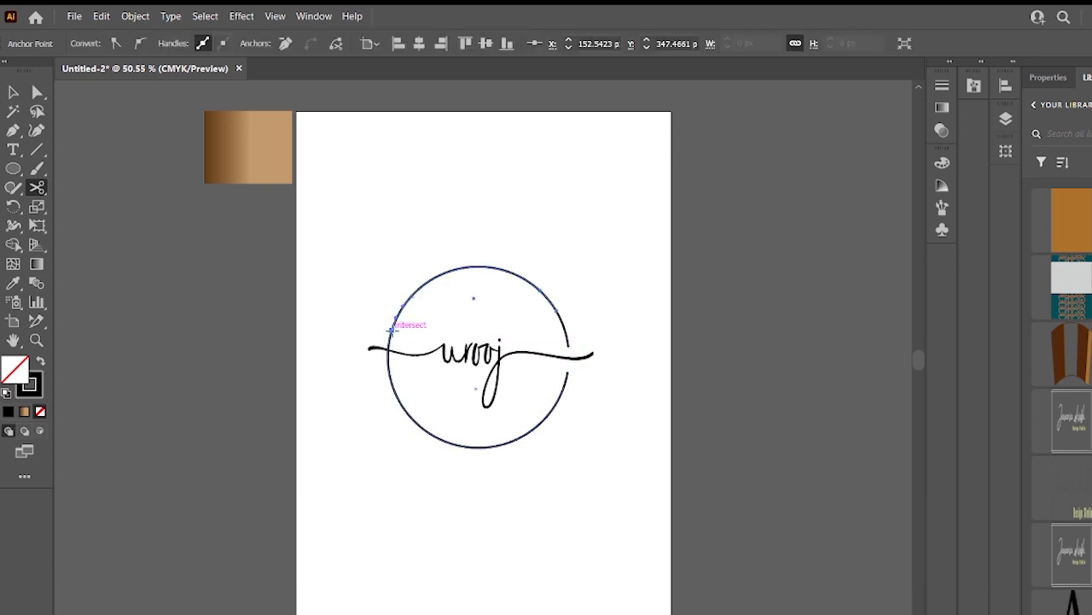
{"action": "left_click", "coordinate": [388, 368]}
{"action": "key", "text": "Delete"}
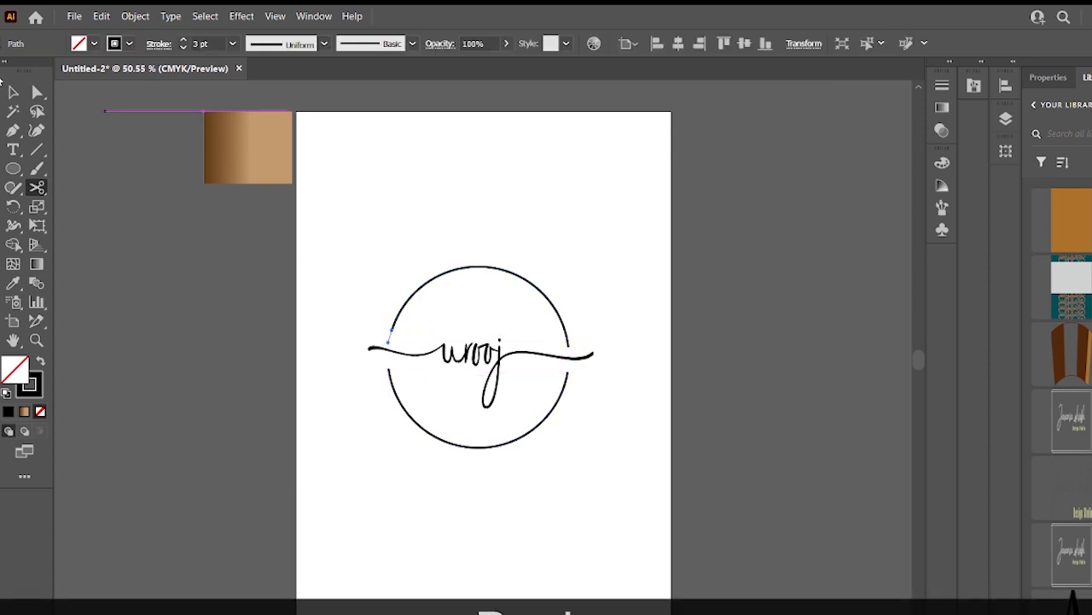
{"action": "left_click", "coordinate": [13, 92]}
{"action": "left_click", "coordinate": [369, 285]}
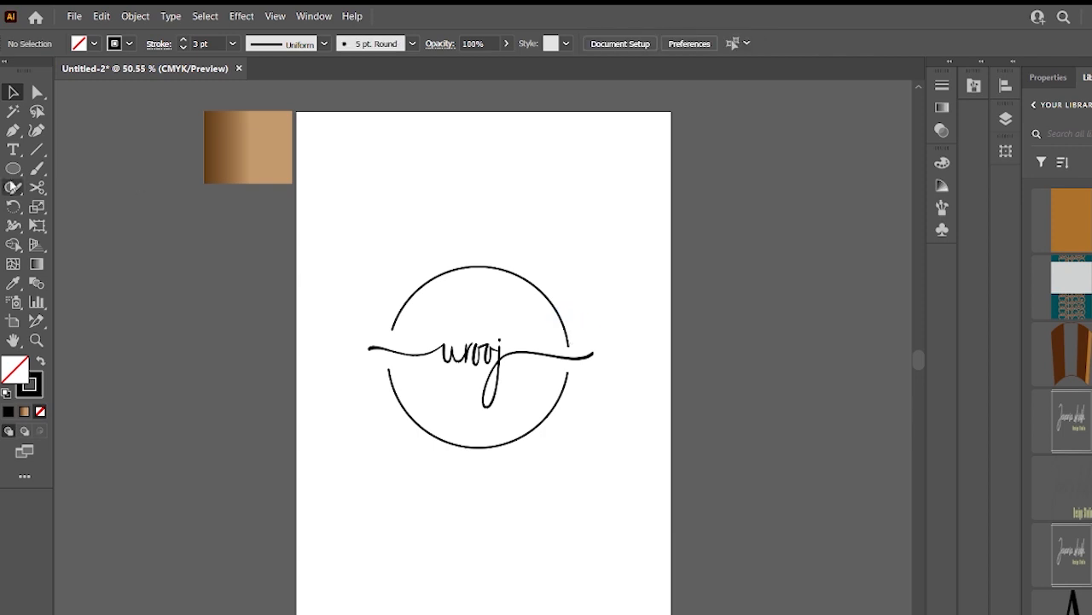
- Place Type on a Path text on the circle's arc, undoing the default fill
{"action": "left_click_drag", "start_coordinate": [400, 293], "coordinate": [532, 463]}
{"action": "key", "text": "v"}
{"action": "left_click_drag", "start_coordinate": [562, 427], "coordinate": [552, 412]}
{"action": "left_click_drag", "start_coordinate": [565, 272], "coordinate": [572, 263]}
{"action": "left_click_drag", "start_coordinate": [17, 149], "coordinate": [97, 186]}
{"action": "left_click", "coordinate": [516, 438]}
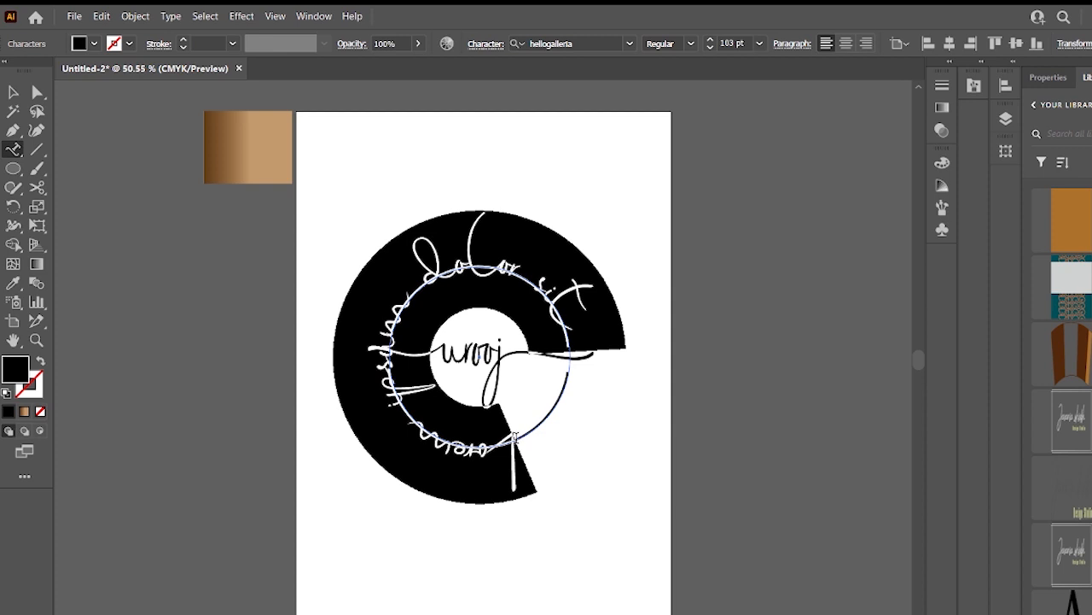
{"action": "key", "text": "ctrl+z"}
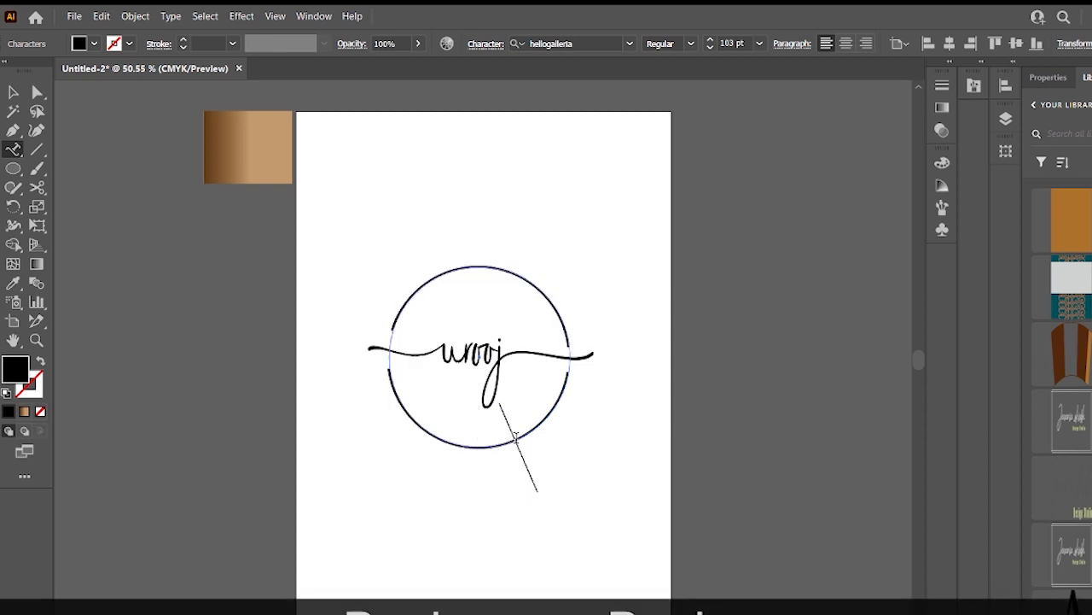
- Set the path text's font to Source Sans Variable and type Graphic Desiging along the circle
{"action": "left_click", "coordinate": [629, 44]}
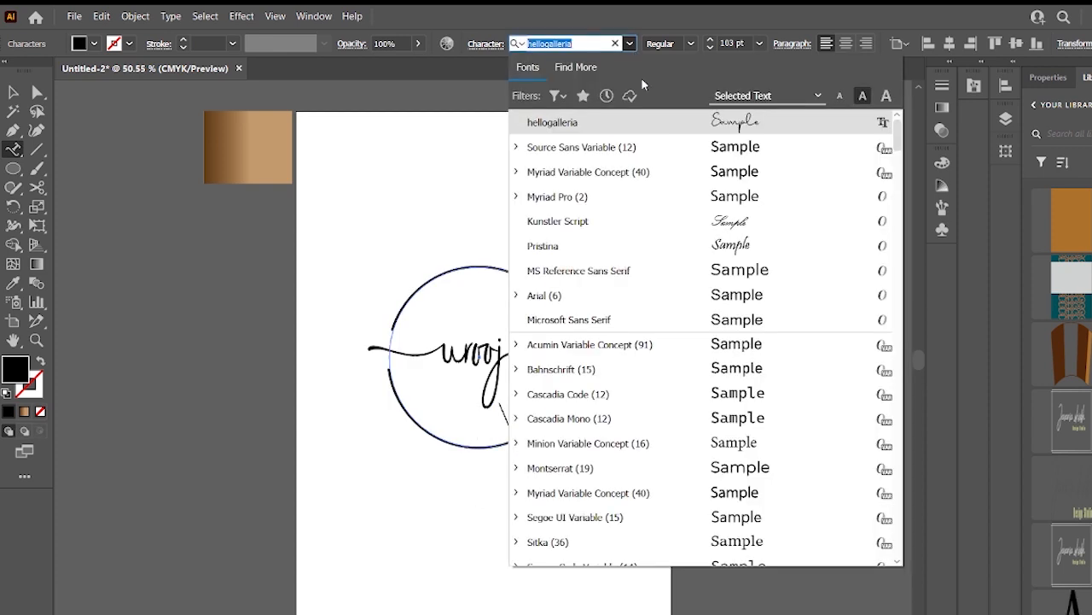
{"action": "left_click", "coordinate": [707, 157]}
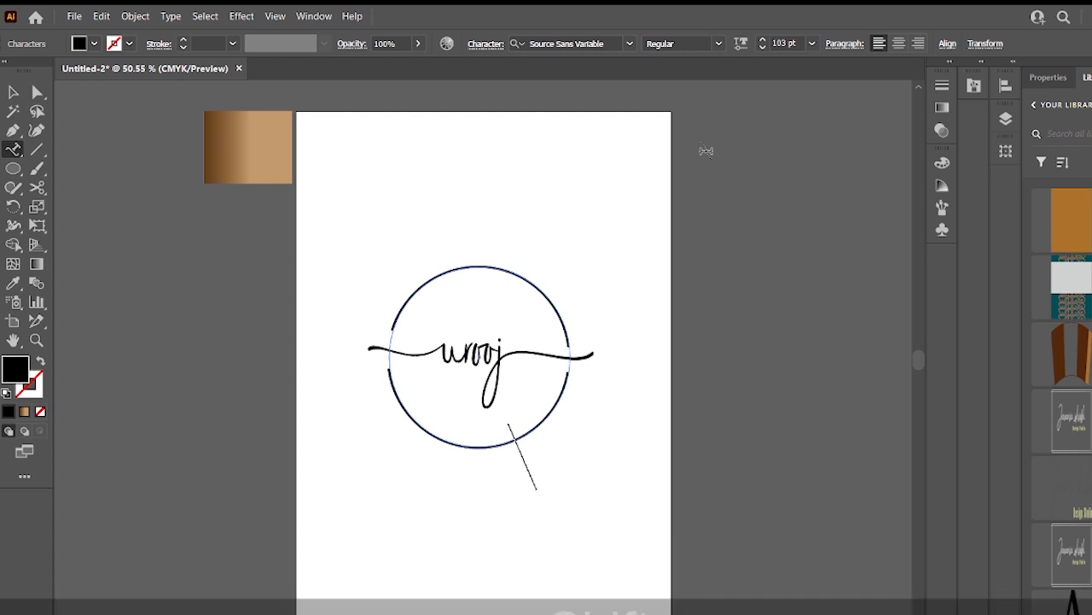
{"action": "type", "text": "Graphic Desiging"}
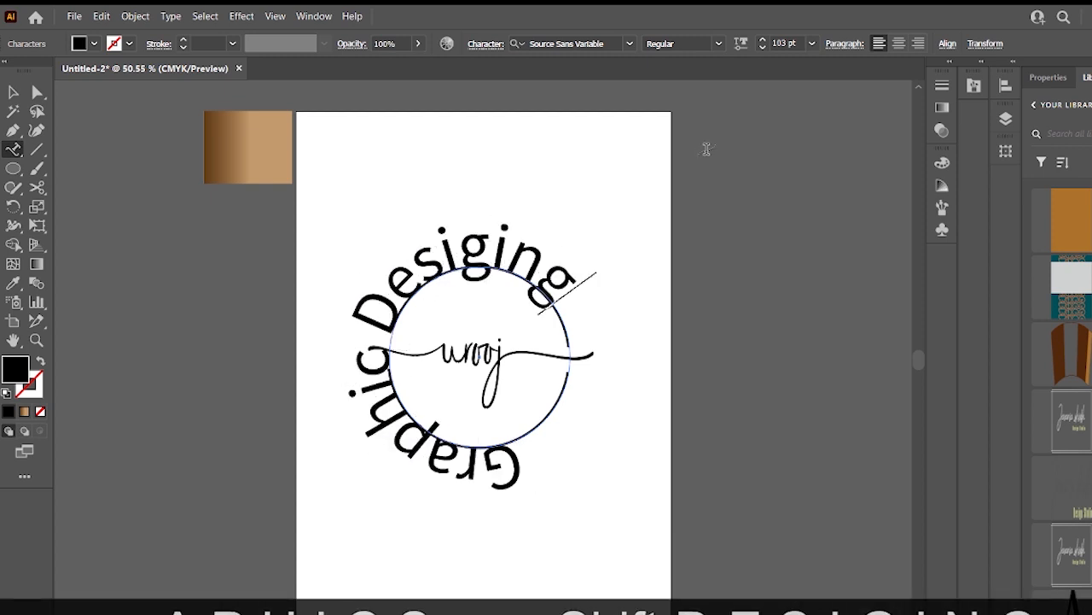
{"action": "key", "text": "Escape"}
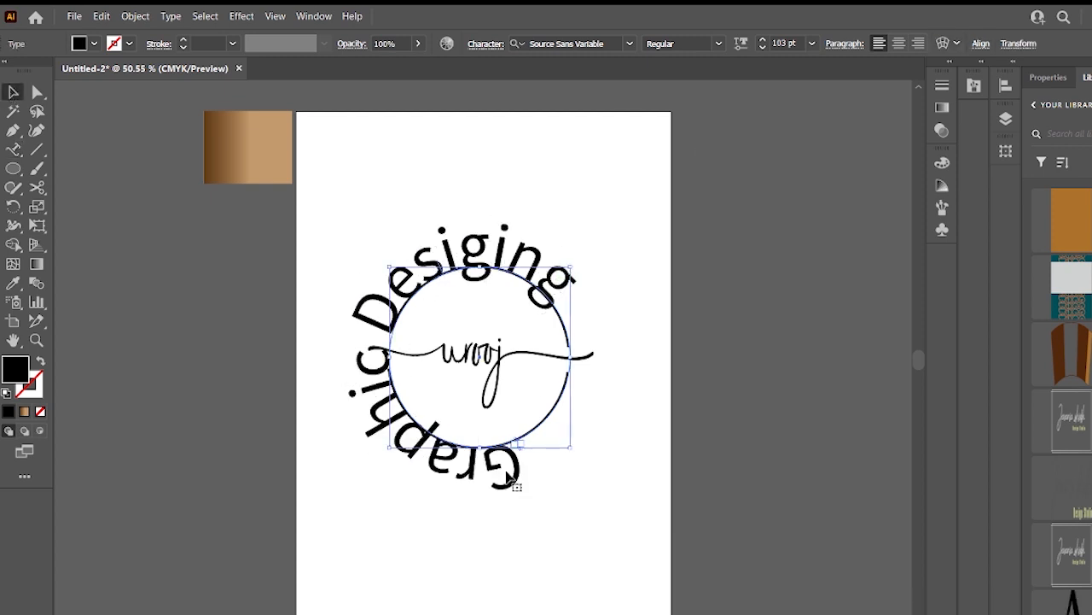
- Set the Graphic Desiging path text to 36 pt and slide it along the circle to its bottom
{"action": "left_click", "coordinate": [12, 150]}
{"action": "left_click_drag", "start_coordinate": [523, 473], "coordinate": [587, 265]}
{"action": "left_click", "coordinate": [812, 44]}
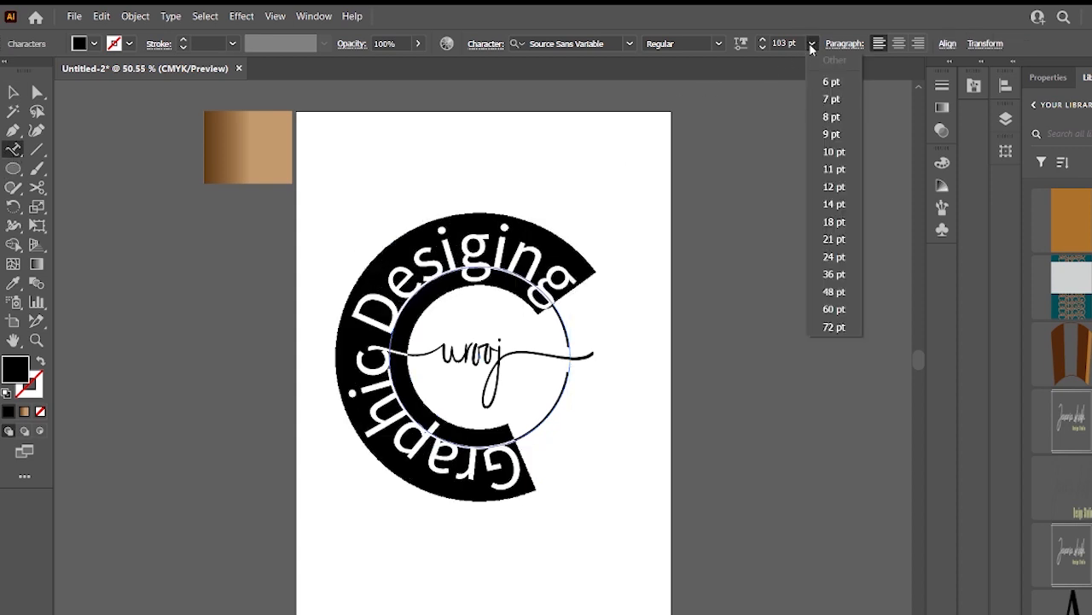
{"action": "left_click", "coordinate": [834, 274]}
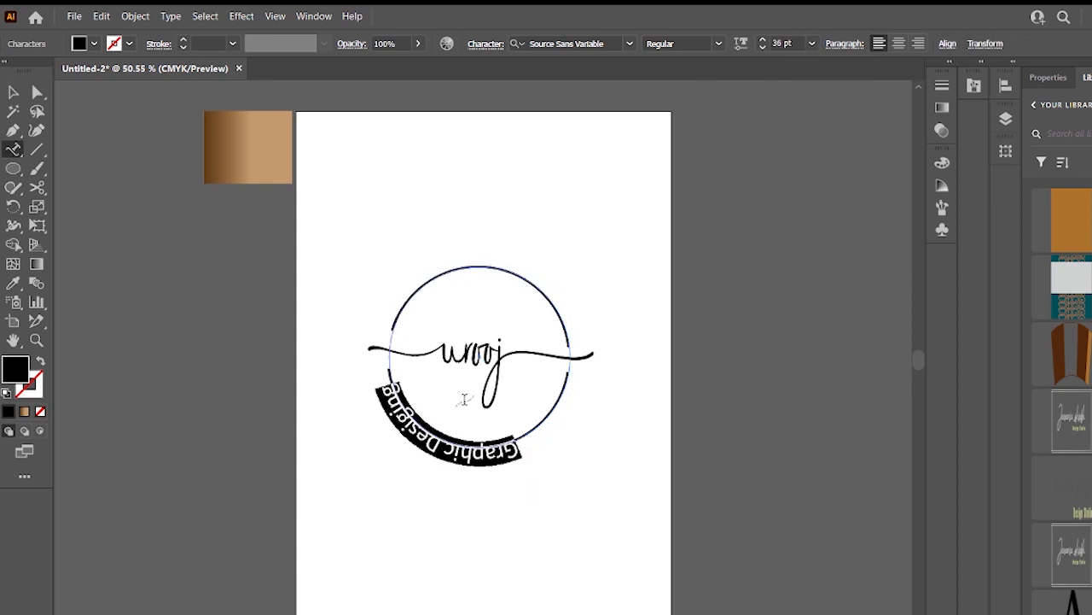
{"action": "key", "text": "Escape"}
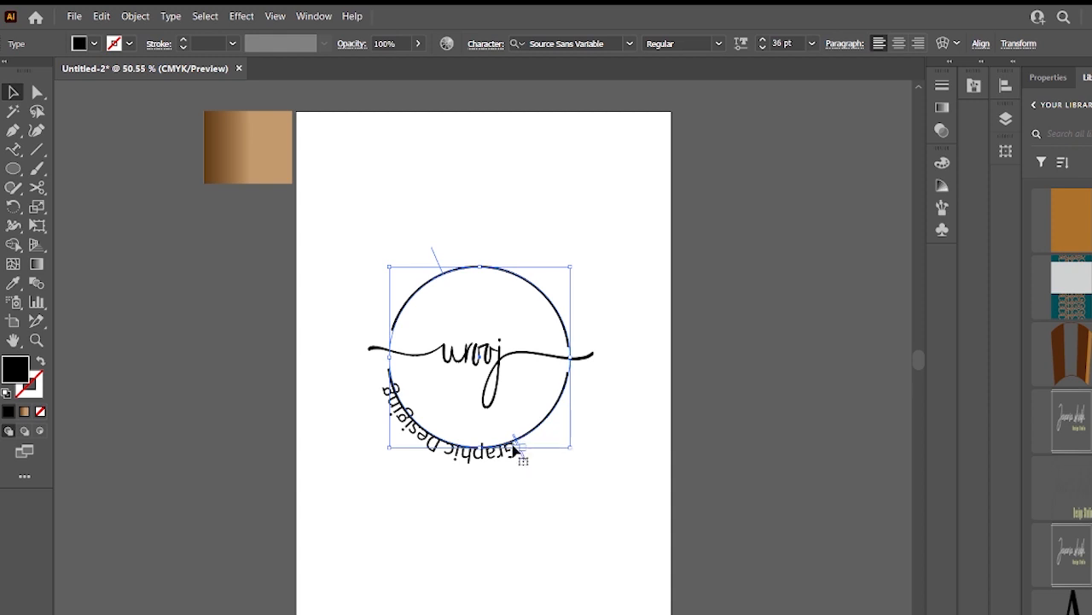
{"action": "mouse_move", "coordinate": [522, 456]}
{"action": "left_mouse_down"}
{"action": "mouse_move", "coordinate": [529, 326]}
{"action": "mouse_move", "coordinate": [544, 405]}
{"action": "mouse_move", "coordinate": [524, 457]}
{"action": "left_mouse_up"}
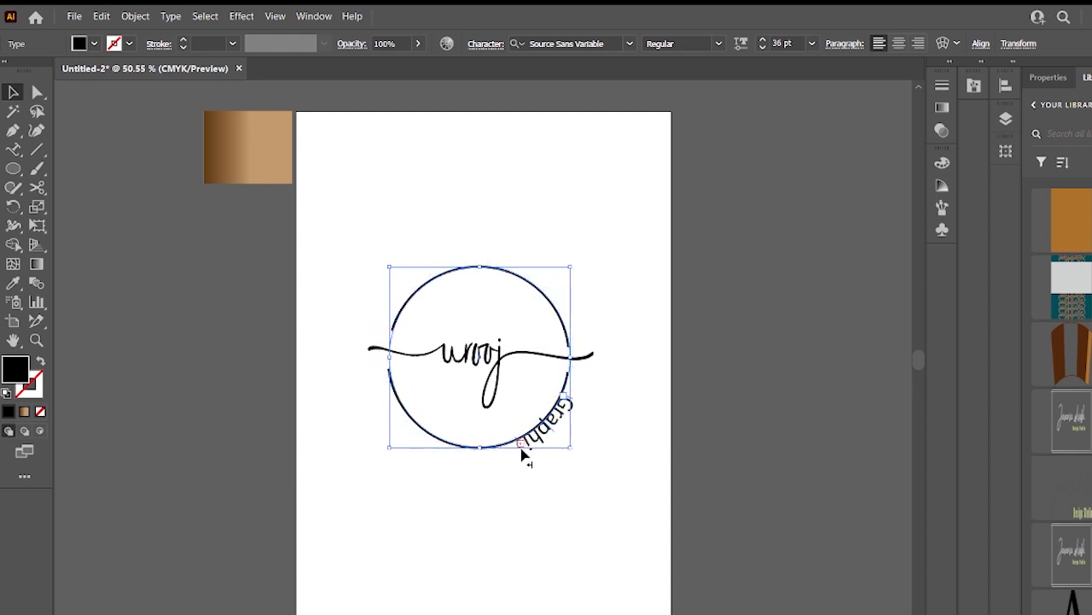
{"action": "left_click_drag", "start_coordinate": [412, 443], "coordinate": [504, 458]}
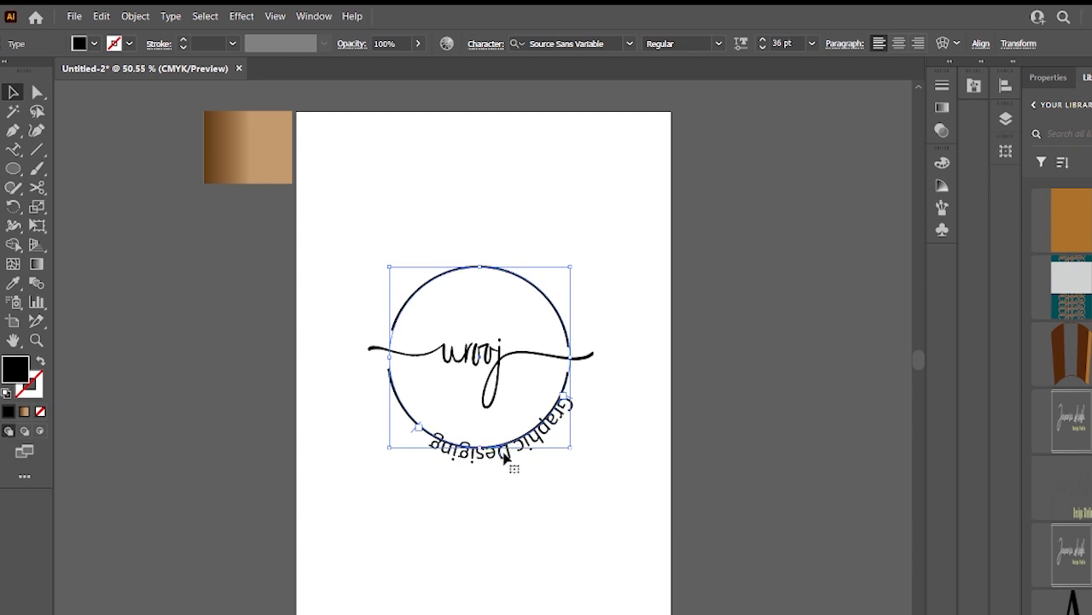
- In Type on a Path Options, set Align to Path to Center, enable Flip, and set spacing to 10 pt
{"action": "left_click", "coordinate": [170, 16]}
{"action": "mouse_move", "coordinate": [282, 163]}
{"action": "left_click", "coordinate": [448, 253]}
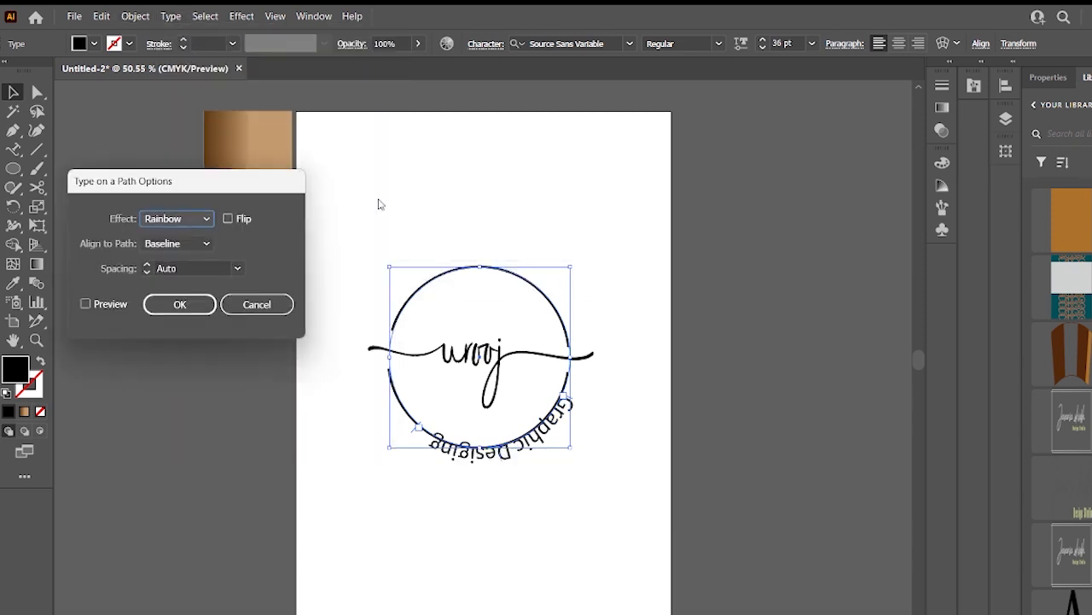
{"action": "left_click", "coordinate": [185, 244]}
{"action": "left_click", "coordinate": [176, 291]}
{"action": "left_click", "coordinate": [228, 219]}
{"action": "left_click", "coordinate": [110, 305]}
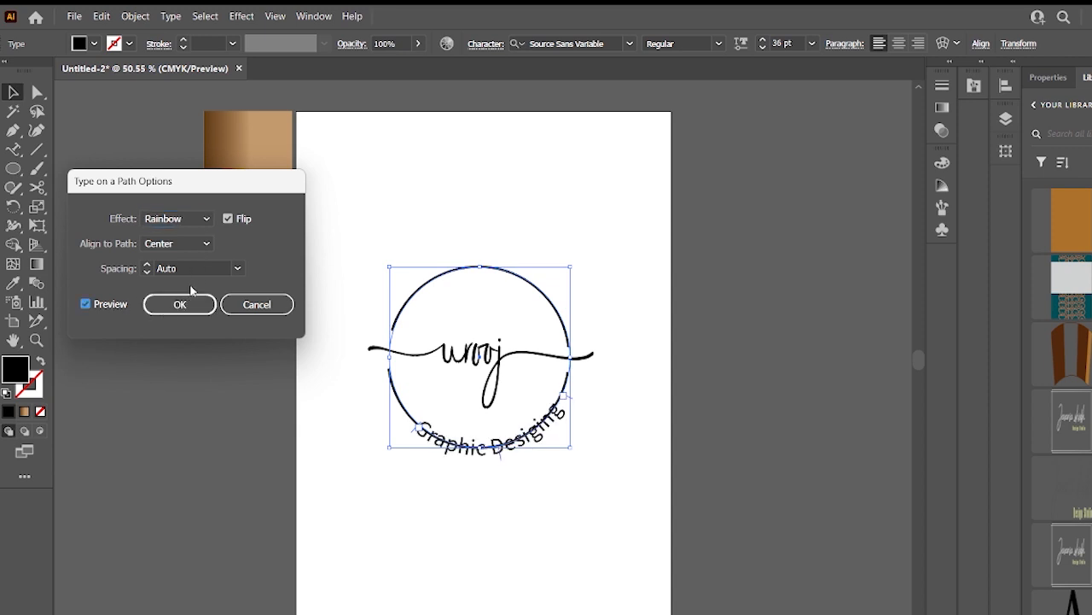
{"action": "left_click", "coordinate": [169, 267]}
{"action": "left_click_drag", "start_coordinate": [179, 267], "coordinate": [127, 272]}
{"action": "type", "text": "10"}
{"action": "left_click", "coordinate": [174, 300]}
- Shrink the text's path circle inside the outer ring and reposition the text along its lower arc
{"action": "left_click", "coordinate": [499, 458]}
{"action": "left_click", "coordinate": [489, 444]}
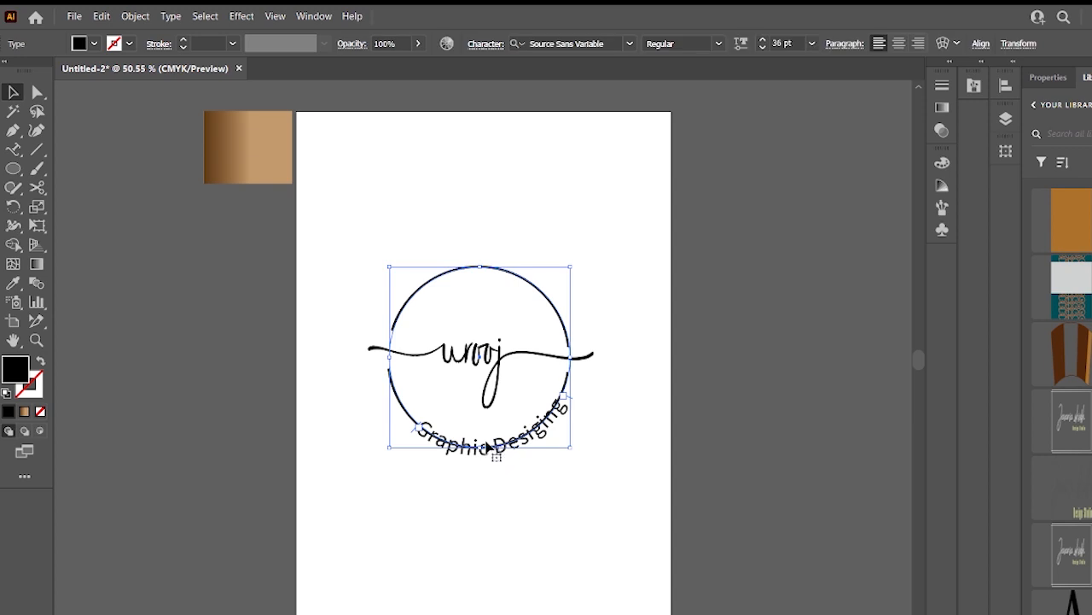
{"action": "left_click_drag", "start_coordinate": [571, 446], "coordinate": [559, 444]}
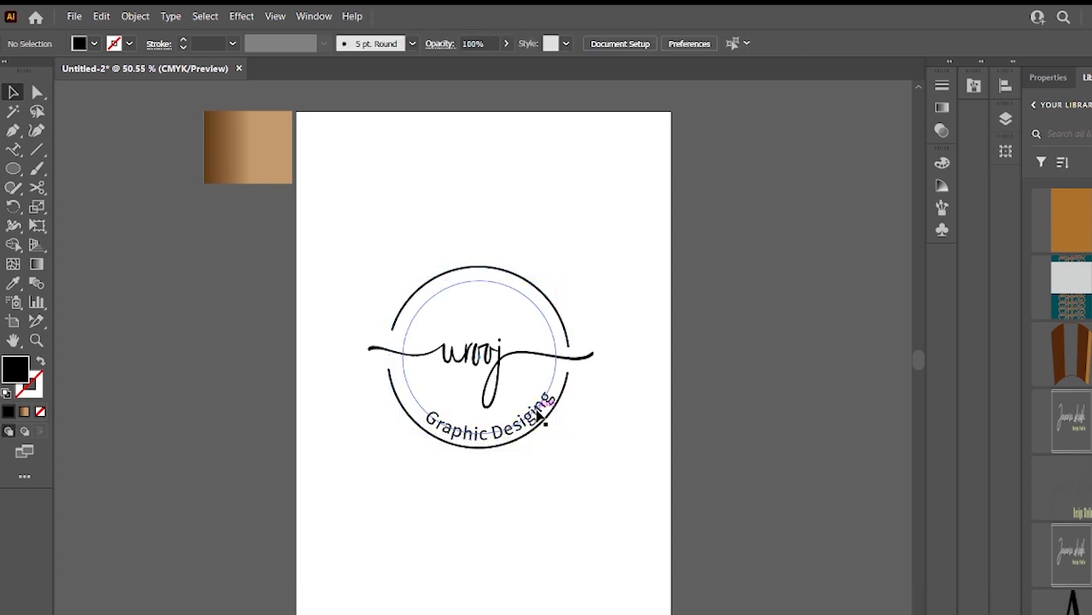
{"action": "left_click_drag", "start_coordinate": [553, 390], "coordinate": [424, 414]}
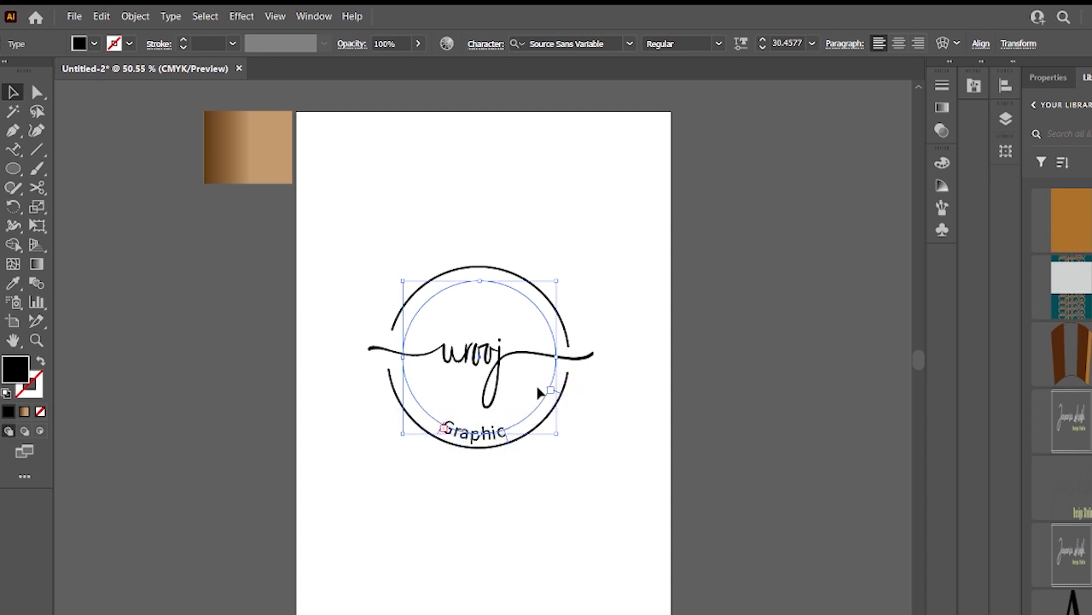
{"action": "left_click_drag", "start_coordinate": [553, 393], "coordinate": [561, 365]}
{"action": "left_click_drag", "start_coordinate": [445, 444], "coordinate": [448, 443]}
{"action": "left_click", "coordinate": [507, 488]}
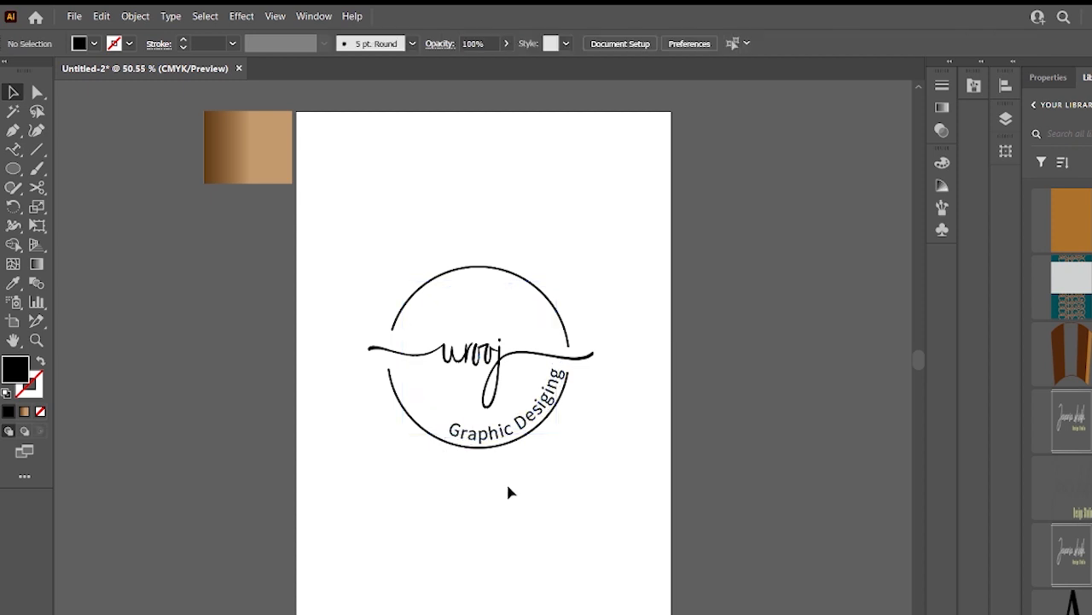
- Drag the path text toward the top and reapply Type on a Path Options with Flip and preview
{"action": "left_click", "coordinate": [500, 429]}
{"action": "left_click_drag", "start_coordinate": [447, 439], "coordinate": [518, 273]}
{"action": "left_click", "coordinate": [171, 16]}
{"action": "mouse_move", "coordinate": [219, 165]}
{"action": "left_click", "coordinate": [464, 251]}
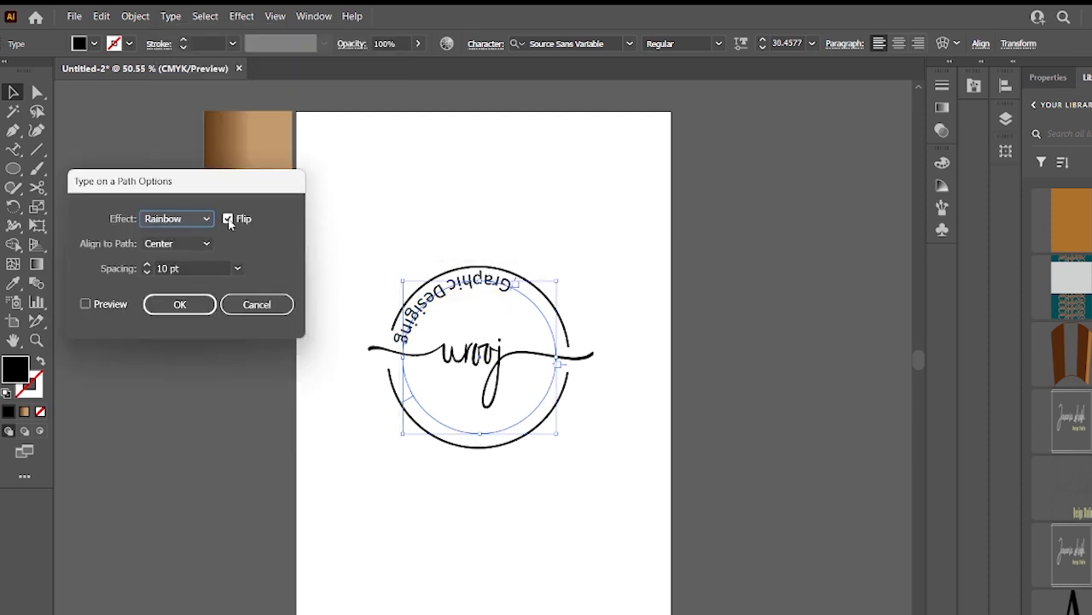
{"action": "left_click", "coordinate": [86, 304]}
{"action": "left_click", "coordinate": [180, 303]}
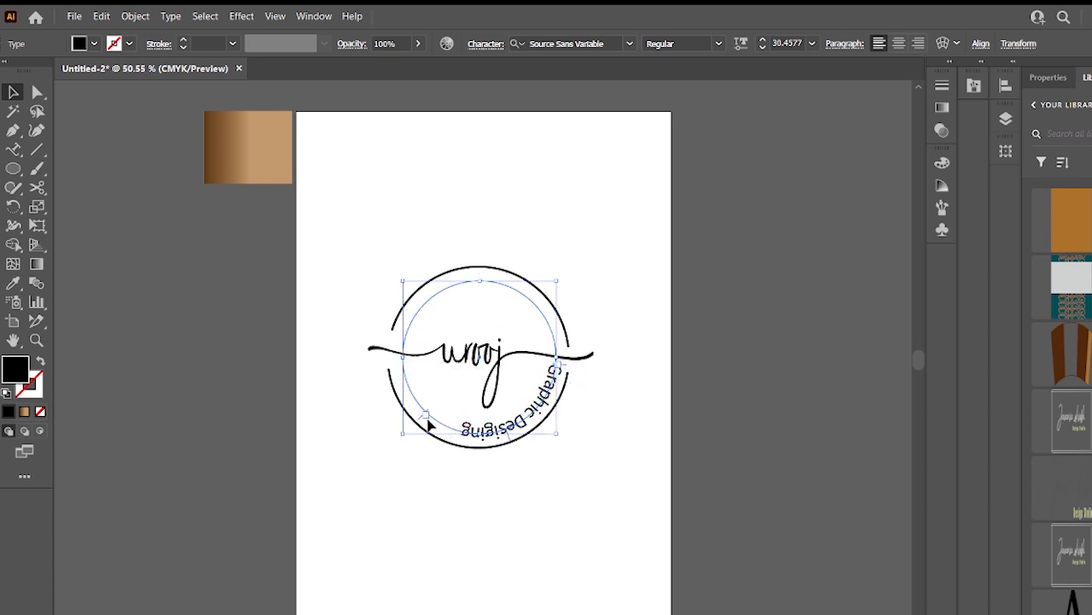
- Slide the path text along the circle so Graphic Desiging reads upright on the upper-left arc
{"action": "left_click_drag", "start_coordinate": [574, 382], "coordinate": [584, 318]}
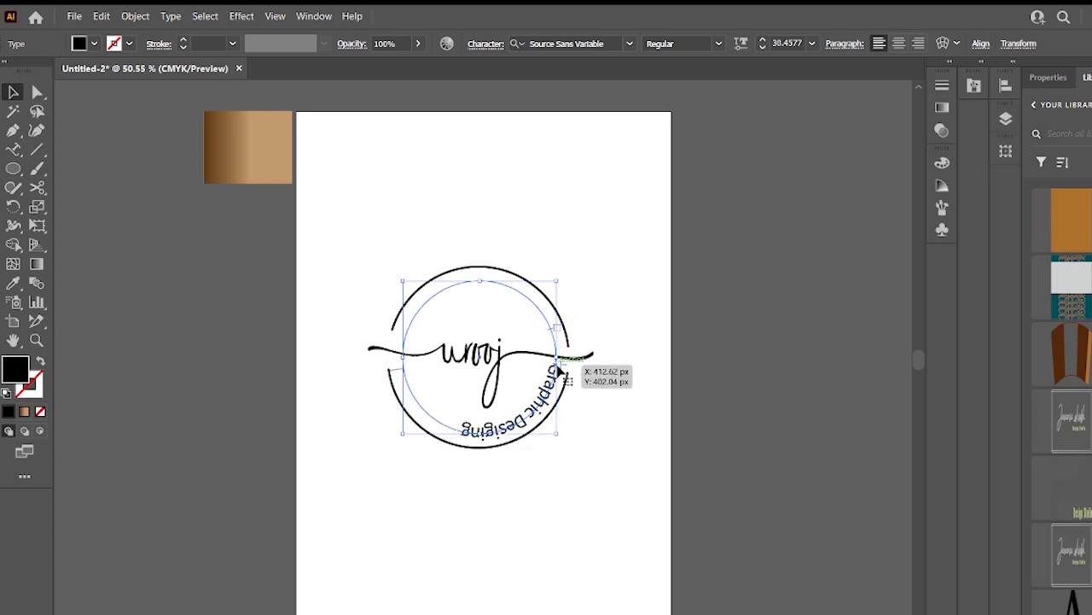
{"action": "left_click_drag", "start_coordinate": [514, 292], "coordinate": [410, 352]}
{"action": "left_click", "coordinate": [468, 361]}
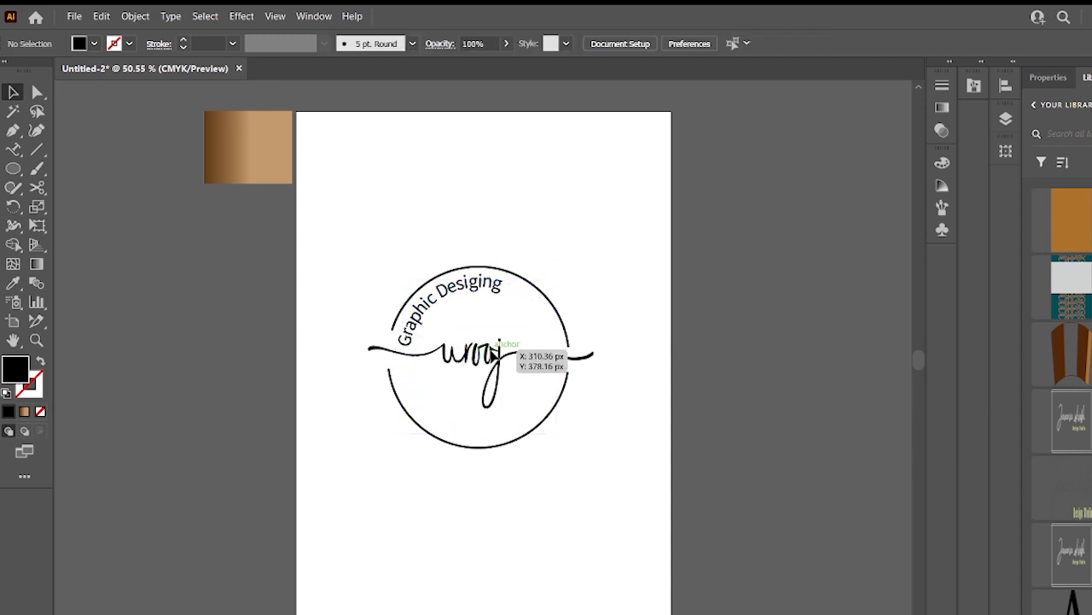
{"action": "left_click", "coordinate": [466, 346]}
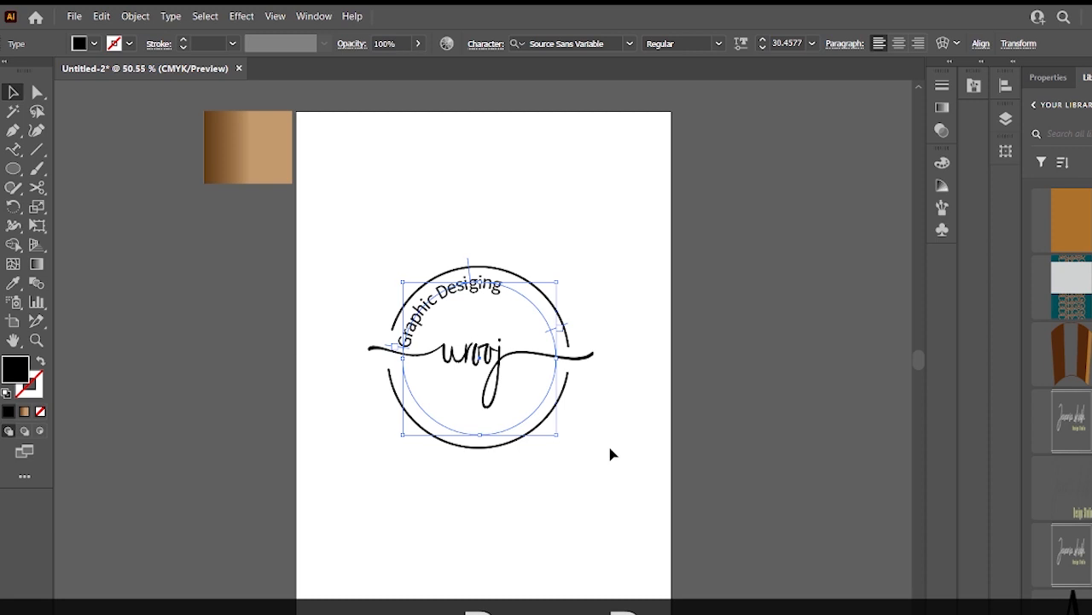
{"action": "left_click", "coordinate": [666, 445]}
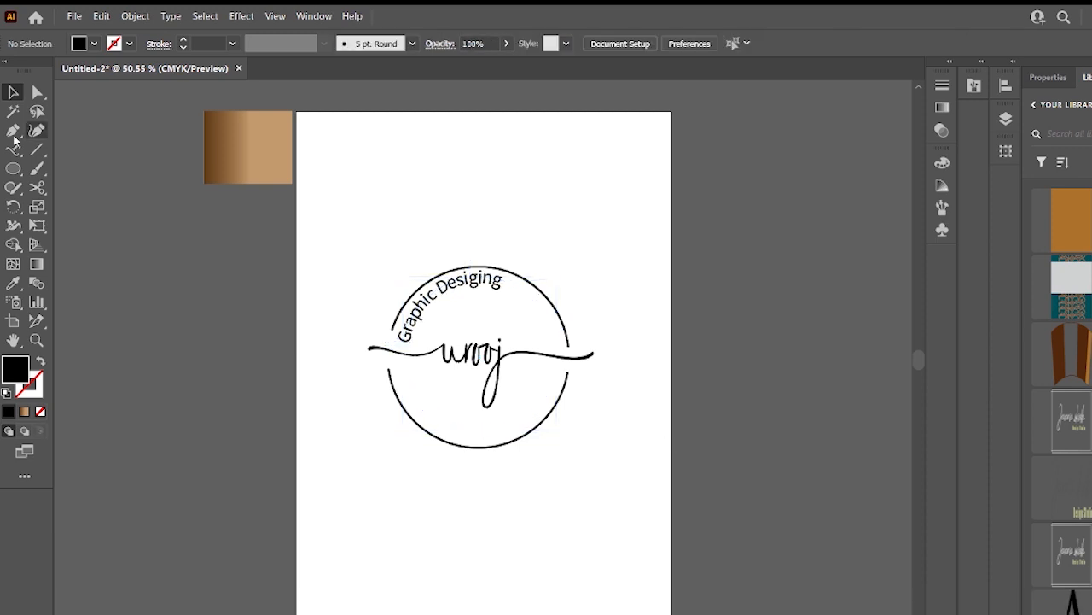
- Bring the Graphic Desiging path text to the front of the stacking order
{"action": "left_click", "coordinate": [458, 346]}
{"action": "left_click", "coordinate": [378, 371]}
{"action": "left_click", "coordinate": [396, 400]}
{"action": "left_click", "coordinate": [482, 360]}
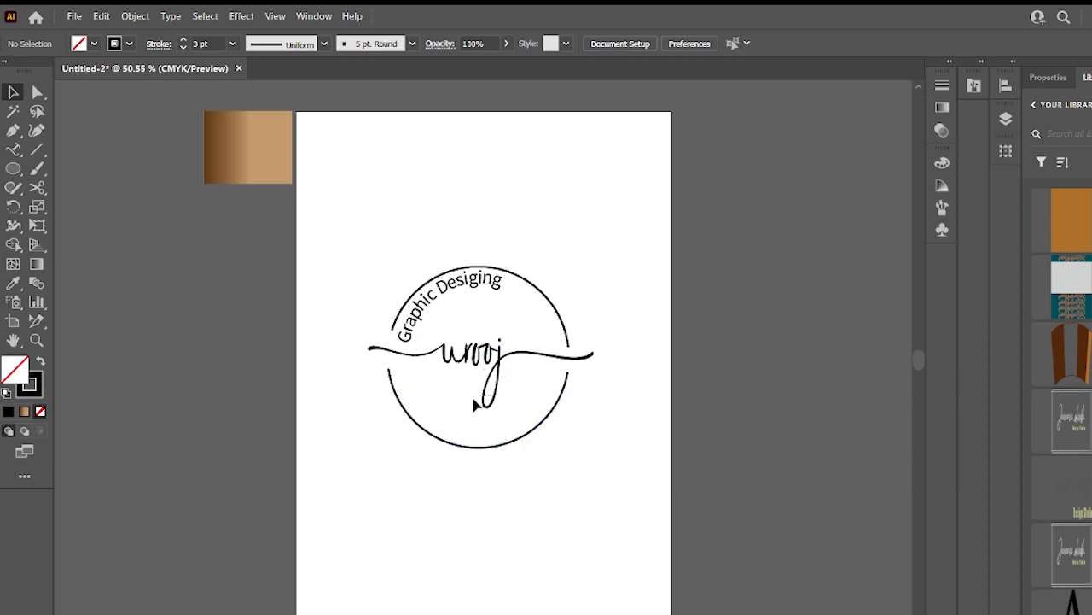
{"action": "left_click", "coordinate": [490, 413]}
{"action": "right_click", "coordinate": [436, 290]}
{"action": "mouse_move", "coordinate": [660, 581]}
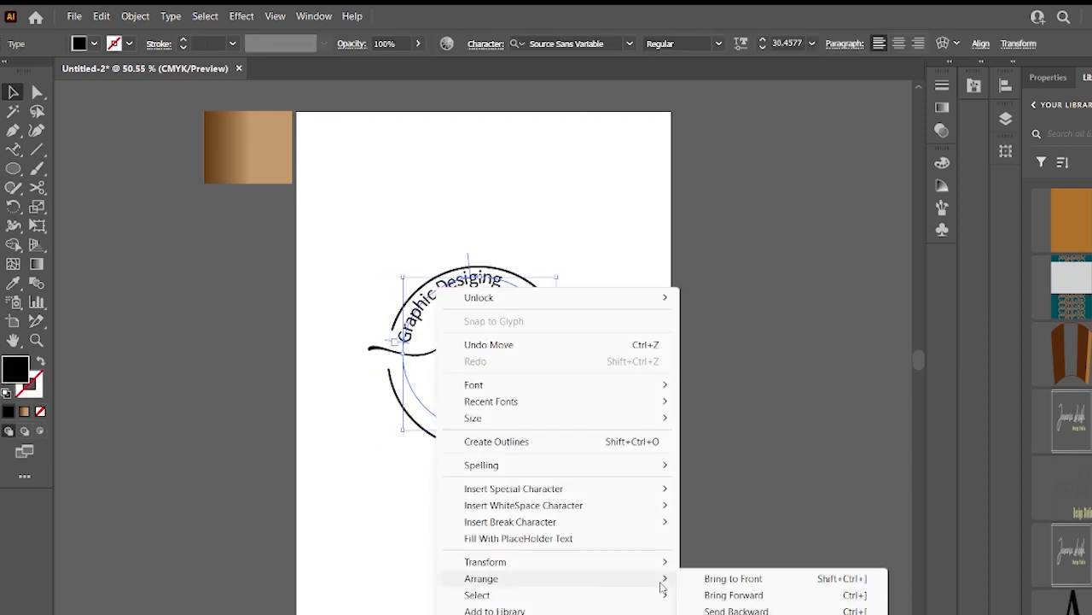
{"action": "left_click", "coordinate": [756, 582]}
{"action": "left_click", "coordinate": [612, 410]}
{"action": "left_click", "coordinate": [424, 301]}
{"action": "left_click", "coordinate": [467, 243]}
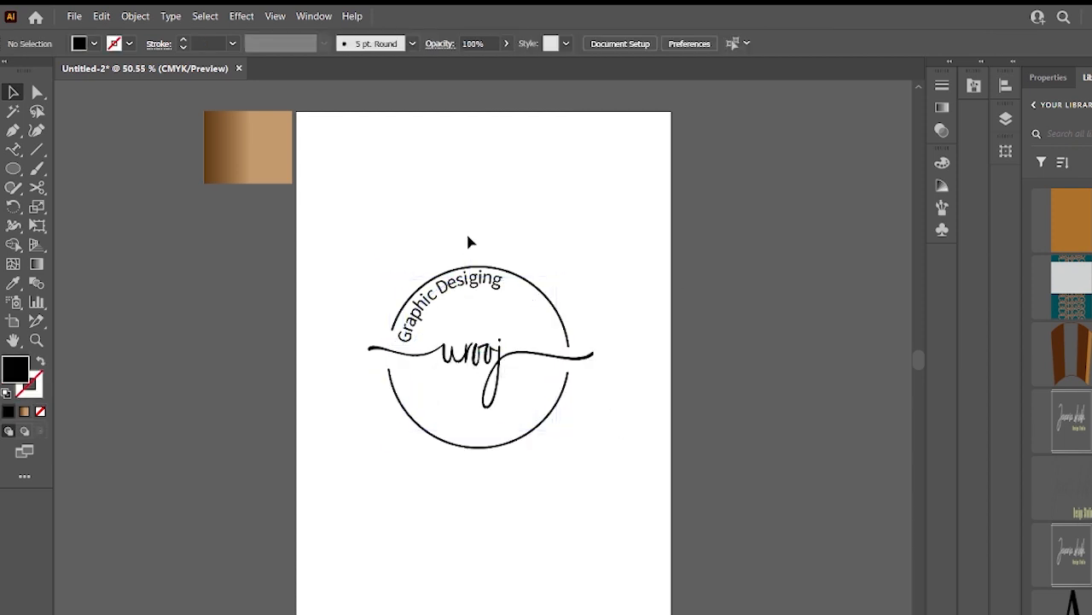
{"action": "left_click", "coordinate": [551, 424]}
{"action": "left_click", "coordinate": [586, 418]}
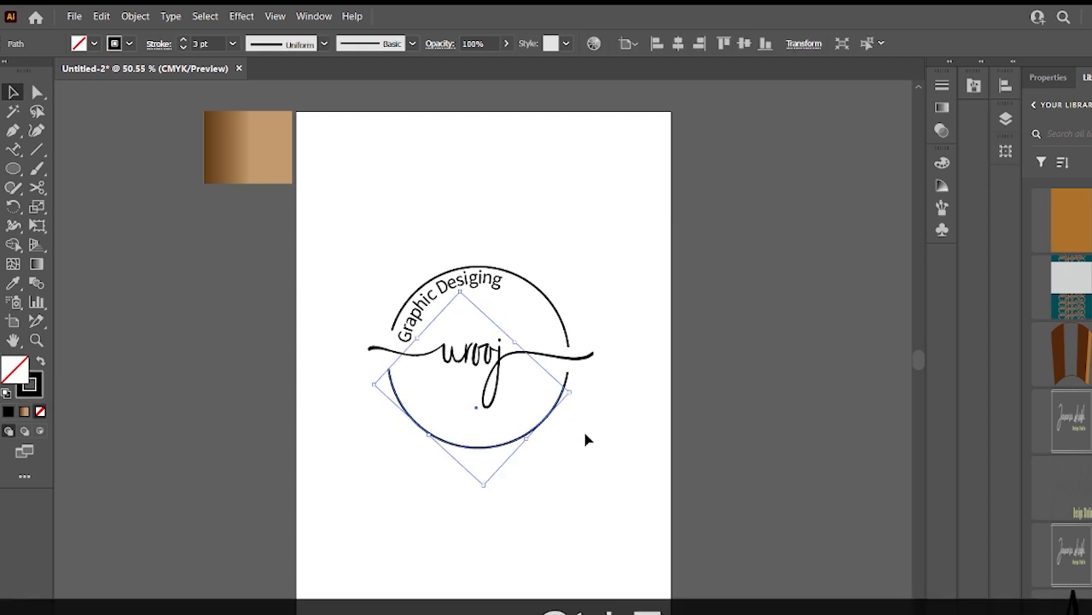
{"action": "left_click", "coordinate": [403, 345]}
{"action": "left_click", "coordinate": [370, 344]}
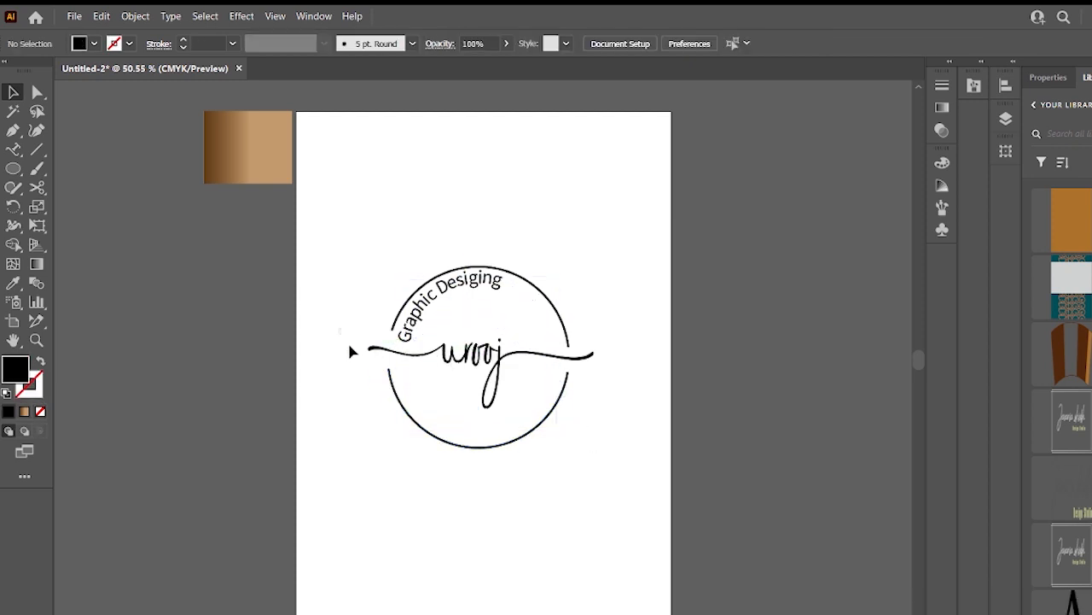
- Try moving the path text upward, checking the Layers panel, and undo the moves
{"action": "left_click", "coordinate": [463, 281]}
{"action": "left_click_drag", "start_coordinate": [470, 277], "coordinate": [476, 185]}
{"action": "key", "text": "ctrl+z"}
{"action": "left_click", "coordinate": [468, 367]}
{"action": "left_click_drag", "start_coordinate": [469, 367], "coordinate": [506, 393]}
{"action": "left_click", "coordinate": [623, 315]}
{"action": "left_click", "coordinate": [1007, 126]}
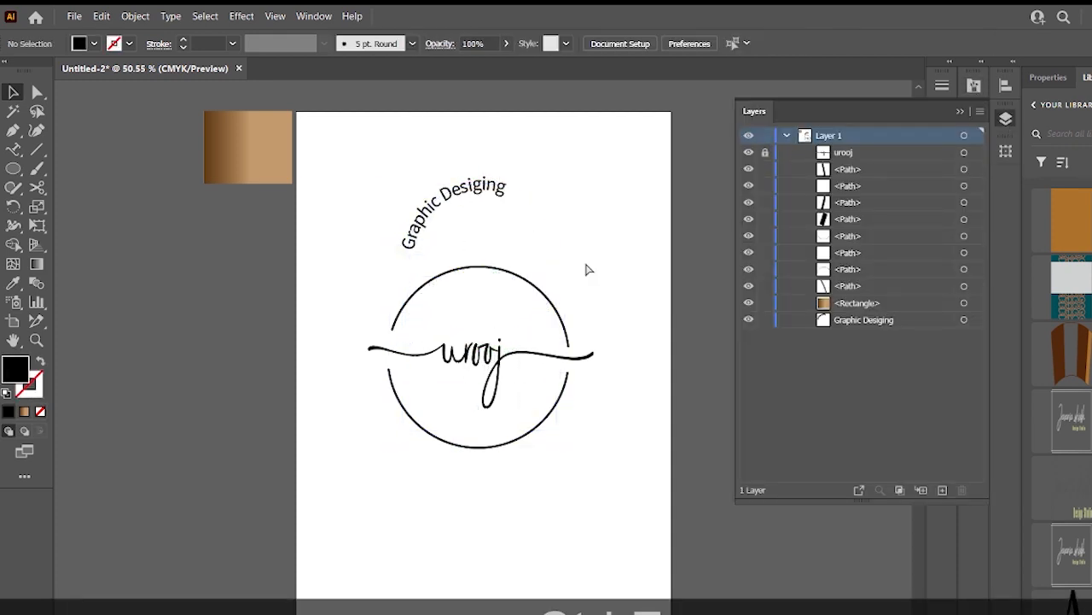
{"action": "key", "text": "ctrl+z"}
- Try placing a text cursor in urooj and changing its size, then undo those edits
{"action": "left_click_drag", "start_coordinate": [487, 360], "coordinate": [487, 365]}
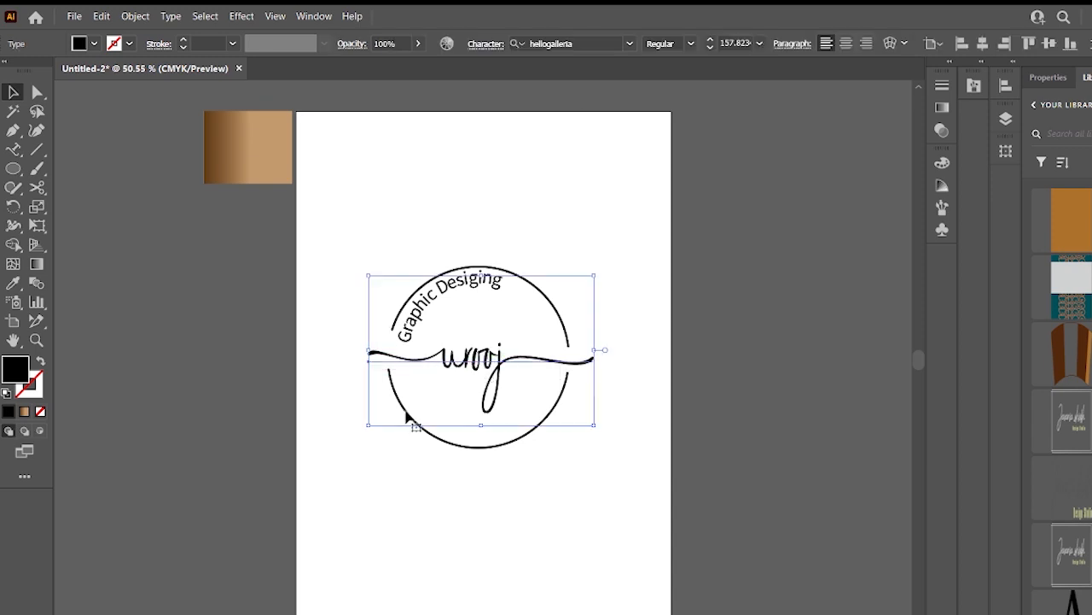
{"action": "mouse_move", "coordinate": [600, 350]}
{"action": "left_mouse_down"}
{"action": "mouse_move", "coordinate": [600, 338]}
{"action": "mouse_move", "coordinate": [603, 350]}
{"action": "left_mouse_up"}
{"action": "left_click", "coordinate": [567, 449]}
{"action": "left_click", "coordinate": [493, 394]}
{"action": "left_click_drag", "start_coordinate": [12, 149], "coordinate": [60, 150]}
{"action": "left_click", "coordinate": [460, 322]}
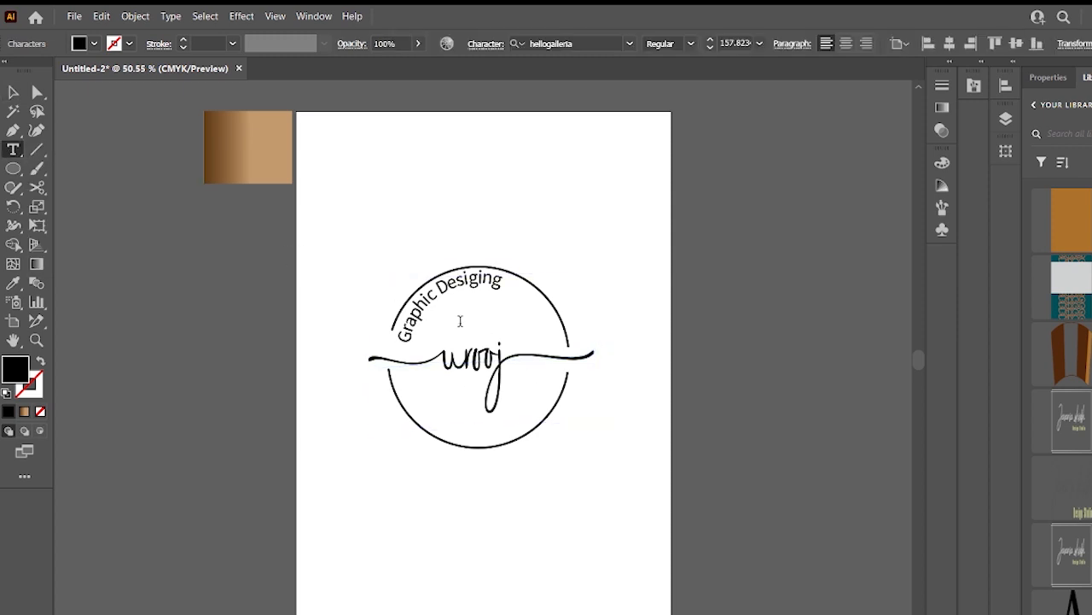
{"action": "left_click", "coordinate": [759, 44]}
{"action": "left_click", "coordinate": [785, 200]}
{"action": "left_click_drag", "start_coordinate": [465, 318], "coordinate": [481, 319]}
{"action": "left_click", "coordinate": [758, 43]}
{"action": "left_click", "coordinate": [777, 169]}
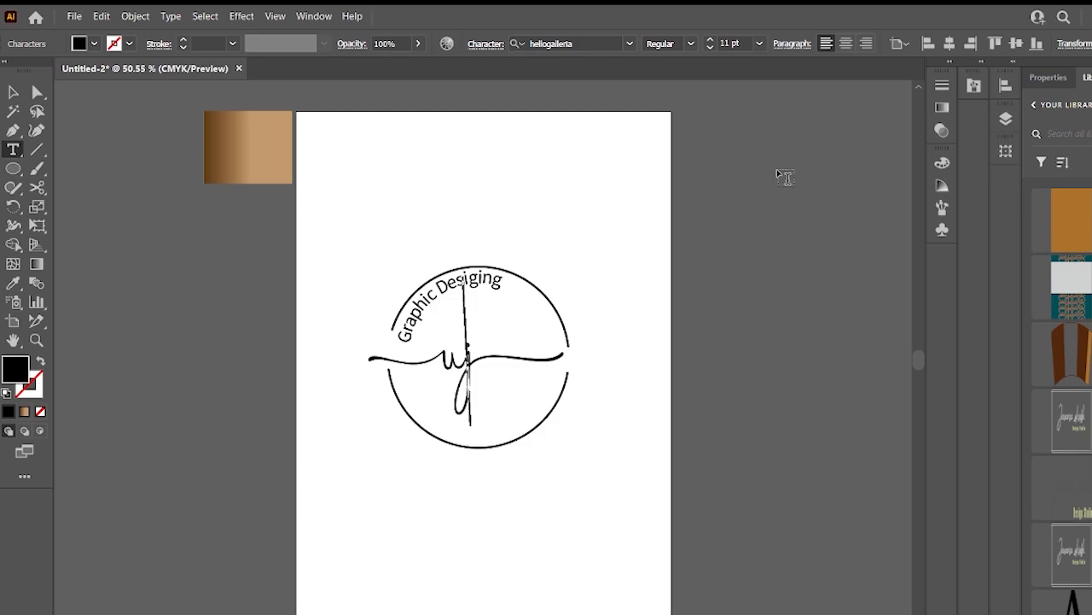
{"action": "key", "text": "Print"}
{"action": "left_click", "coordinate": [680, 35]}
{"action": "type", "text": "w"}
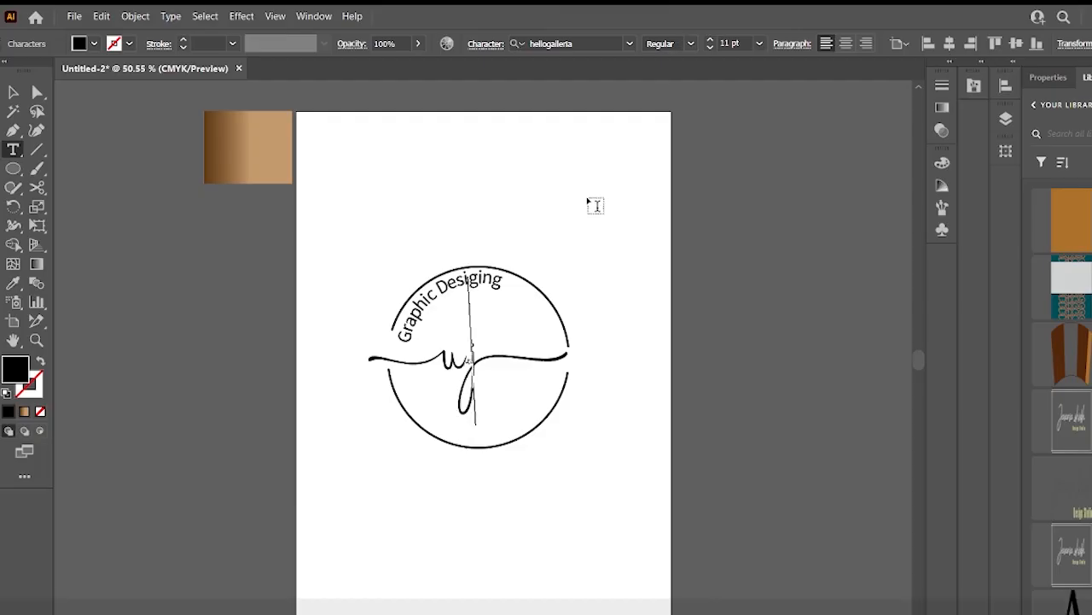
{"action": "key", "text": "BackSpace"}
{"action": "key", "text": "BackSpace"}
{"action": "key", "text": "BackSpace"}
{"action": "key", "text": "BackSpace"}
{"action": "key", "text": "ctrl+z"}
{"action": "key", "text": "ctrl+z"}
{"action": "key", "text": "ctrl+z"}
{"action": "key", "text": "ctrl+z"}
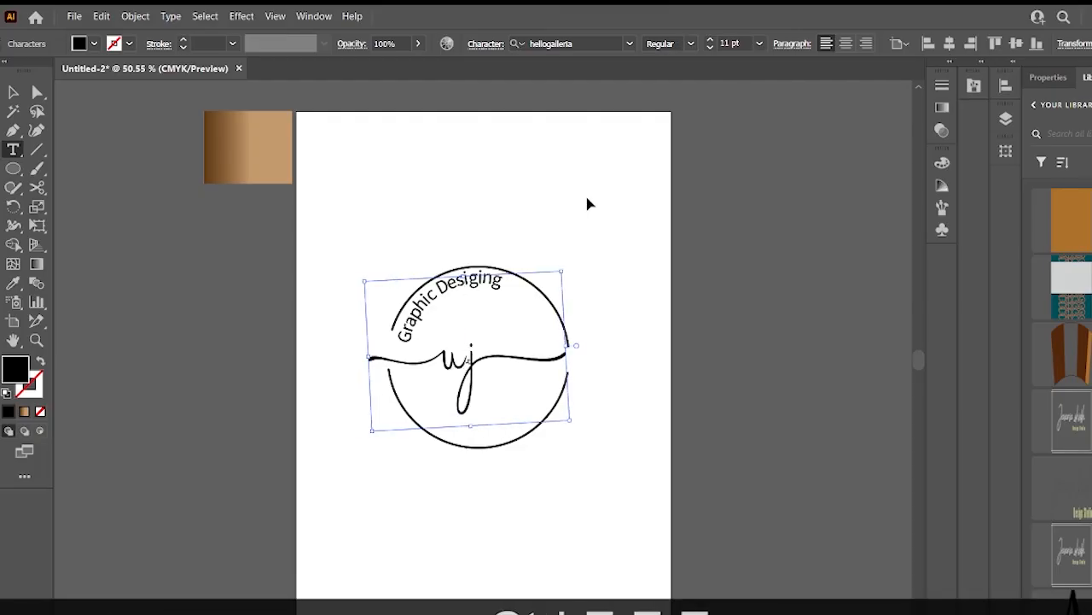
- Add the text WITH above the badge and set its font to Bebas Neue Regular
{"action": "left_click", "coordinate": [427, 184]}
{"action": "type", "text": "WITH"}
{"action": "key", "text": "ctrl+a"}
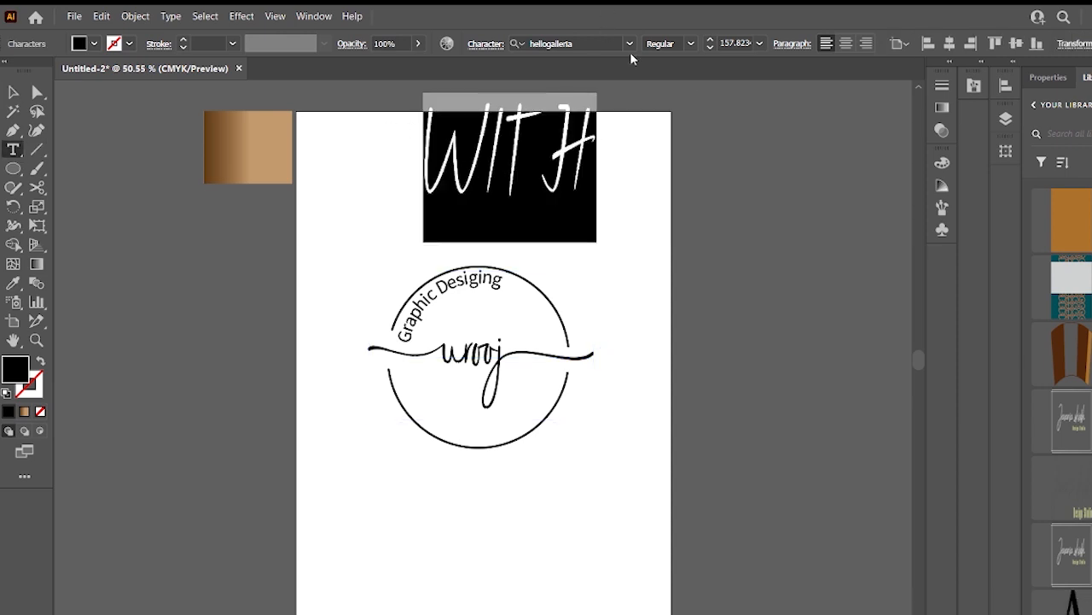
{"action": "left_click", "coordinate": [629, 44]}
{"action": "scroll", "coordinate": [741, 185], "scroll_direction": "down", "scroll_amount": 10}
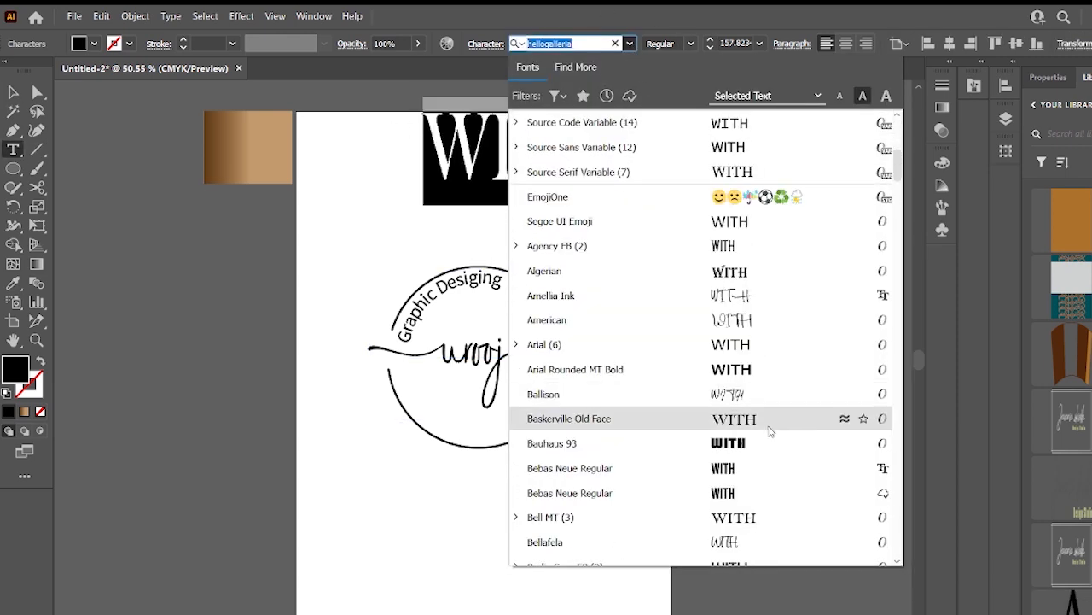
{"action": "left_click", "coordinate": [771, 414]}
- Move WITH inside the circle above urooj and resize it to about 24.5 pt
{"action": "left_click", "coordinate": [13, 91]}
{"action": "left_click_drag", "start_coordinate": [472, 149], "coordinate": [478, 252]}
{"action": "left_click", "coordinate": [760, 43]}
{"action": "left_click", "coordinate": [781, 274]}
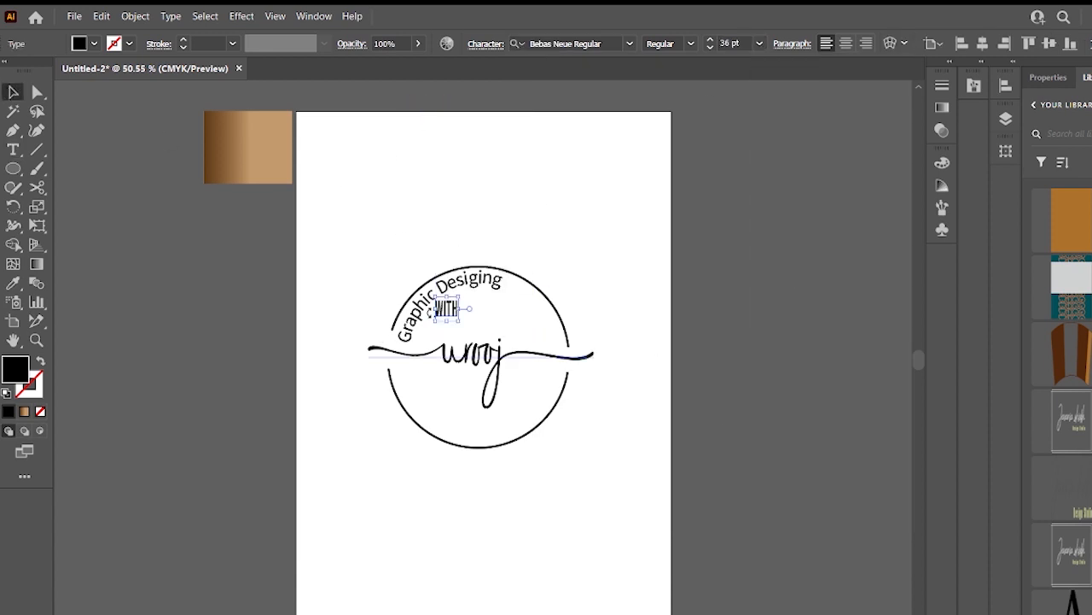
{"action": "left_click_drag", "start_coordinate": [433, 309], "coordinate": [503, 323]}
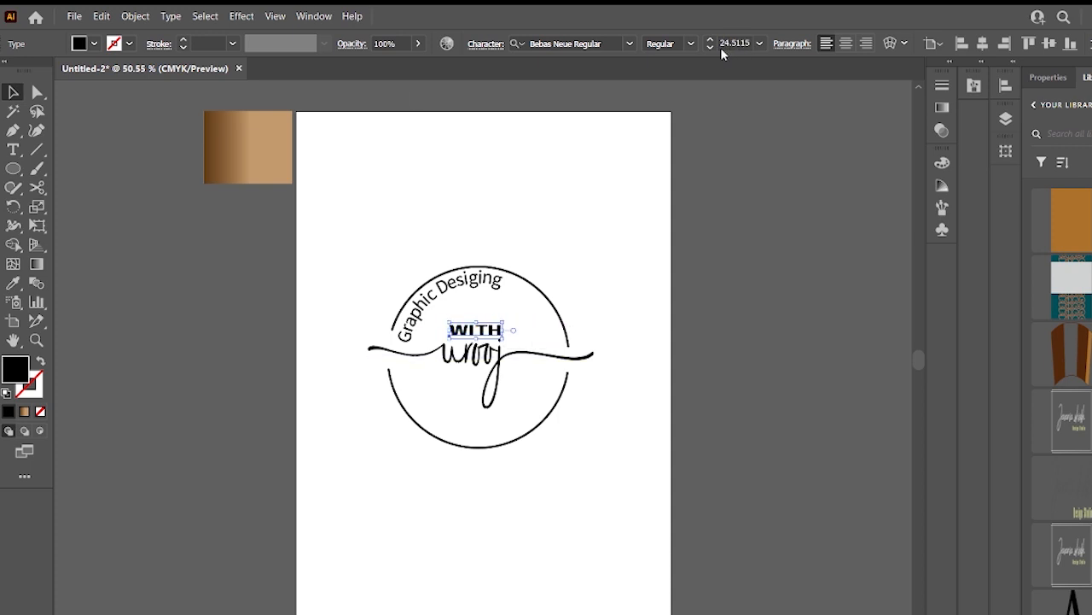
- Change WITH's font to Californian FB and shrink it to about 19 pt
{"action": "left_click", "coordinate": [589, 44]}
{"action": "scroll", "coordinate": [751, 418], "scroll_direction": "down", "scroll_amount": 15}
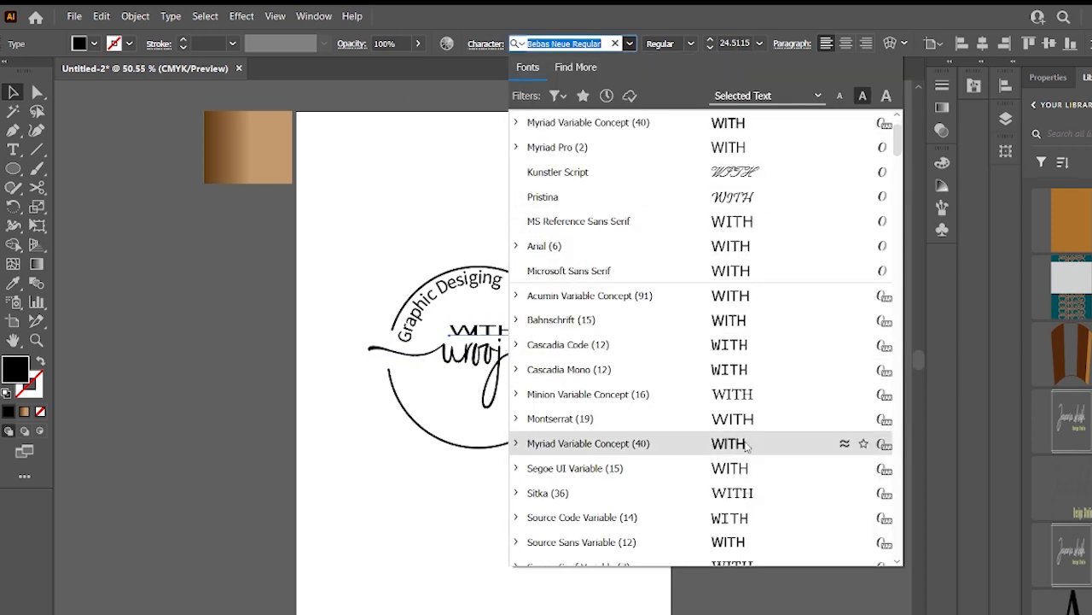
{"action": "scroll", "coordinate": [745, 425], "scroll_direction": "up", "scroll_amount": 1}
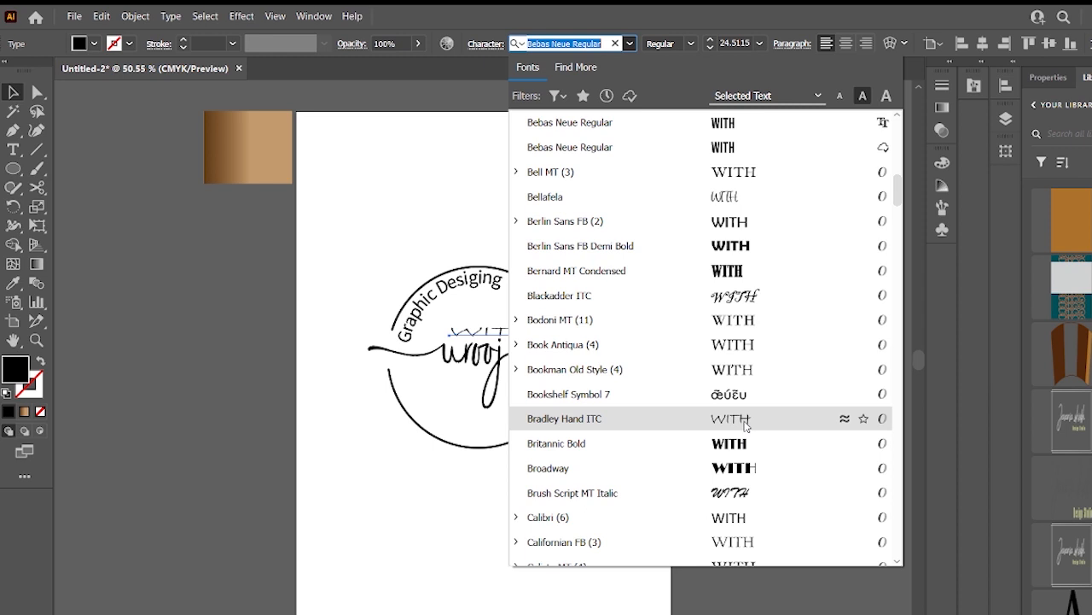
{"action": "left_click", "coordinate": [741, 542]}
{"action": "left_click_drag", "start_coordinate": [508, 328], "coordinate": [488, 329]}
{"action": "scroll", "coordinate": [745, 41], "scroll_direction": "down", "scroll_amount": 6}
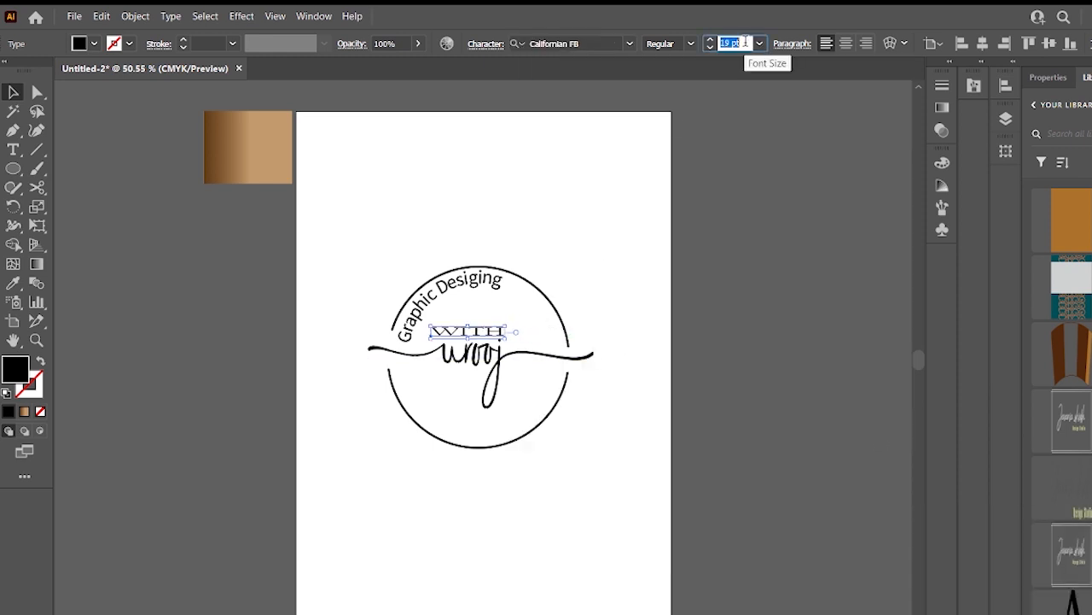
- Nudge WITH into place and center it horizontally with urooj using Align
{"action": "left_click", "coordinate": [463, 321]}
{"action": "left_click_drag", "start_coordinate": [467, 327], "coordinate": [475, 335]}
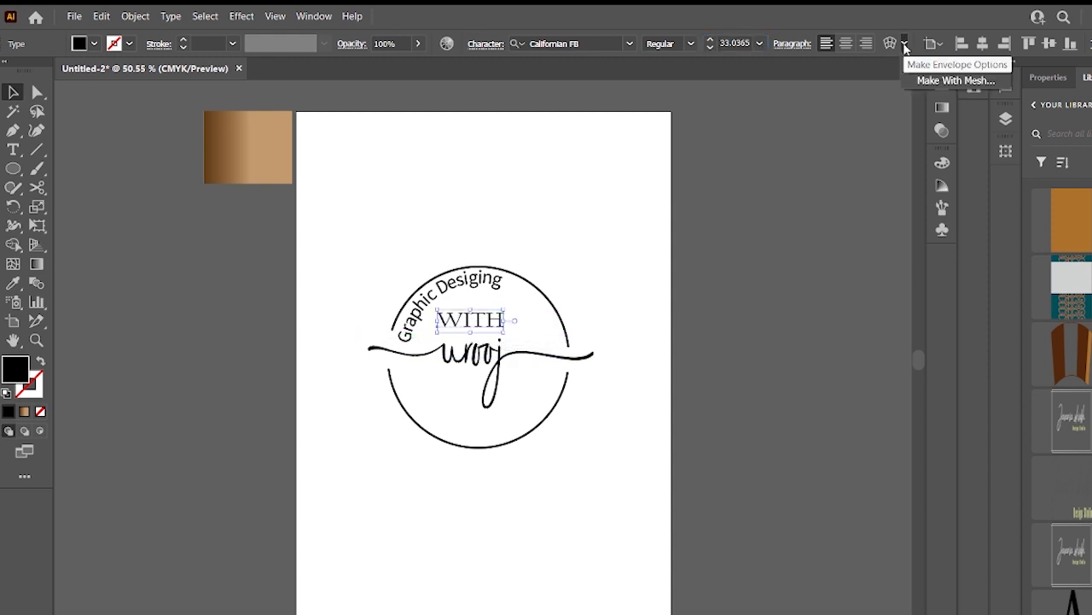
{"action": "left_click", "coordinate": [484, 355], "text": "shift"}
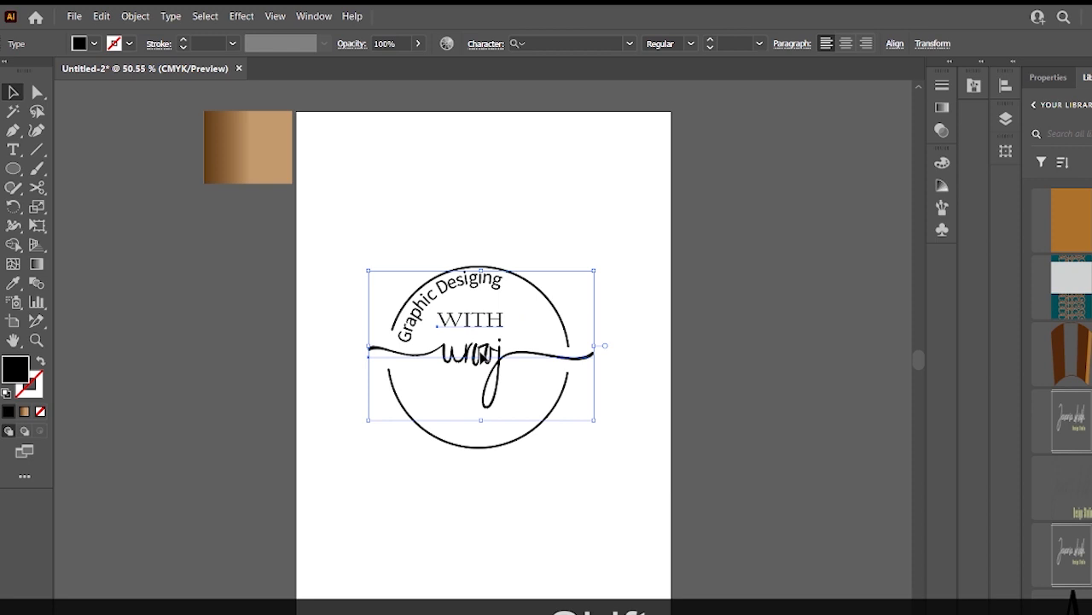
{"action": "left_click", "coordinate": [894, 44]}
{"action": "left_click", "coordinate": [756, 89]}
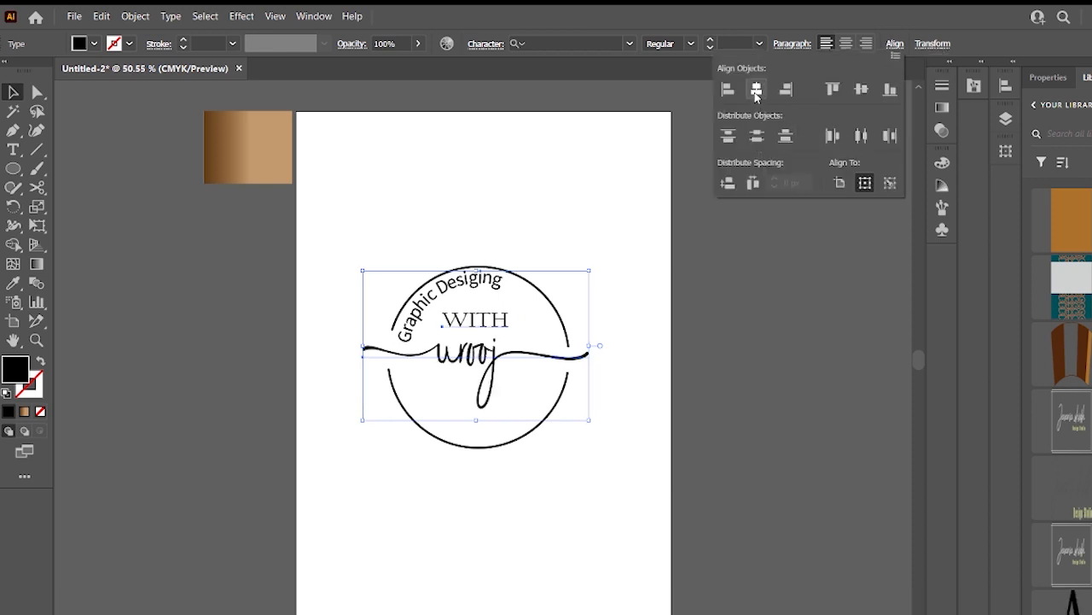
- Try to enlarge the selected text, then undo those changes
{"action": "left_click_drag", "start_coordinate": [467, 321], "coordinate": [464, 320]}
{"action": "left_click", "coordinate": [710, 47]}
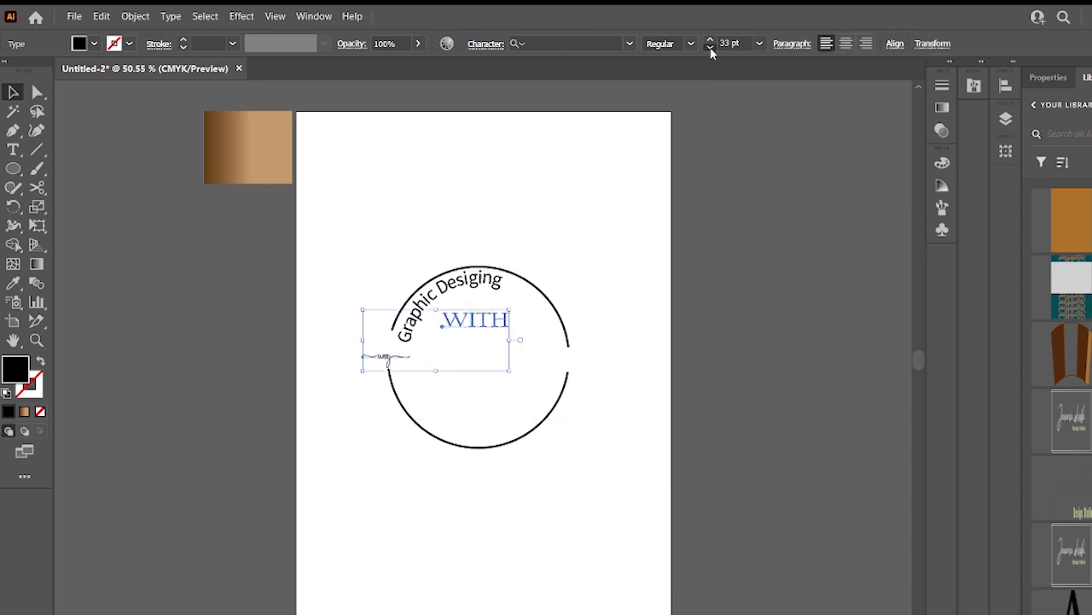
{"action": "left_click", "coordinate": [710, 47]}
{"action": "left_click", "coordinate": [710, 47]}
{"action": "key", "text": "ctrl+z"}
{"action": "key", "text": "ctrl+z"}
{"action": "key", "text": "ctrl+z"}
{"action": "key", "text": "ctrl+z"}
{"action": "key", "text": "ctrl+z"}
{"action": "left_click", "coordinate": [672, 221]}
- Draw a short horizontal line beneath WITH and set its stroke weight to 4 pt
{"action": "left_click", "coordinate": [494, 318]}
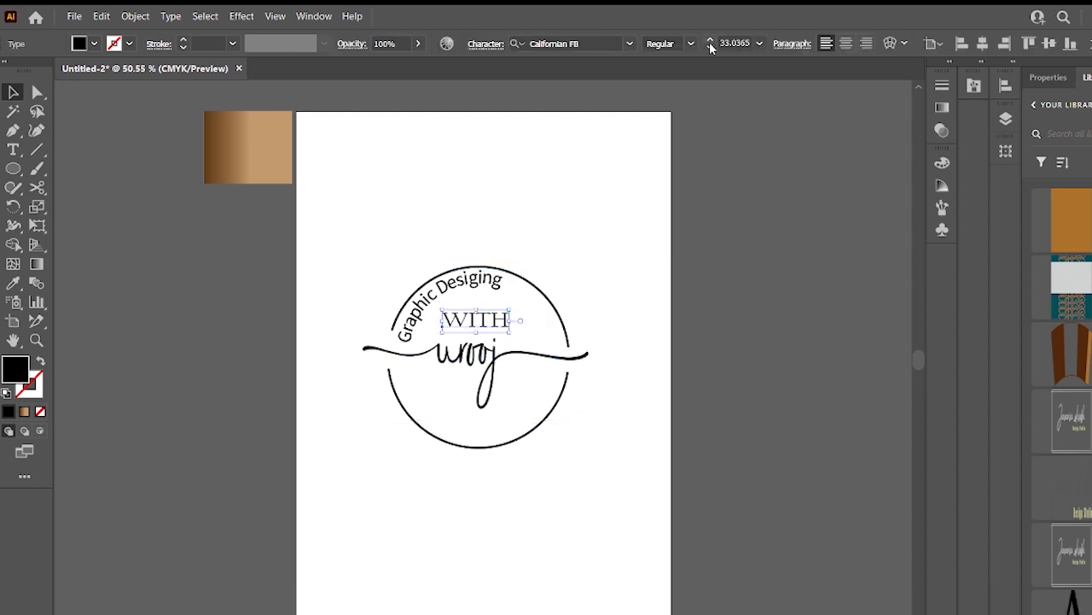
{"action": "left_click_drag", "start_coordinate": [465, 326], "coordinate": [504, 333]}
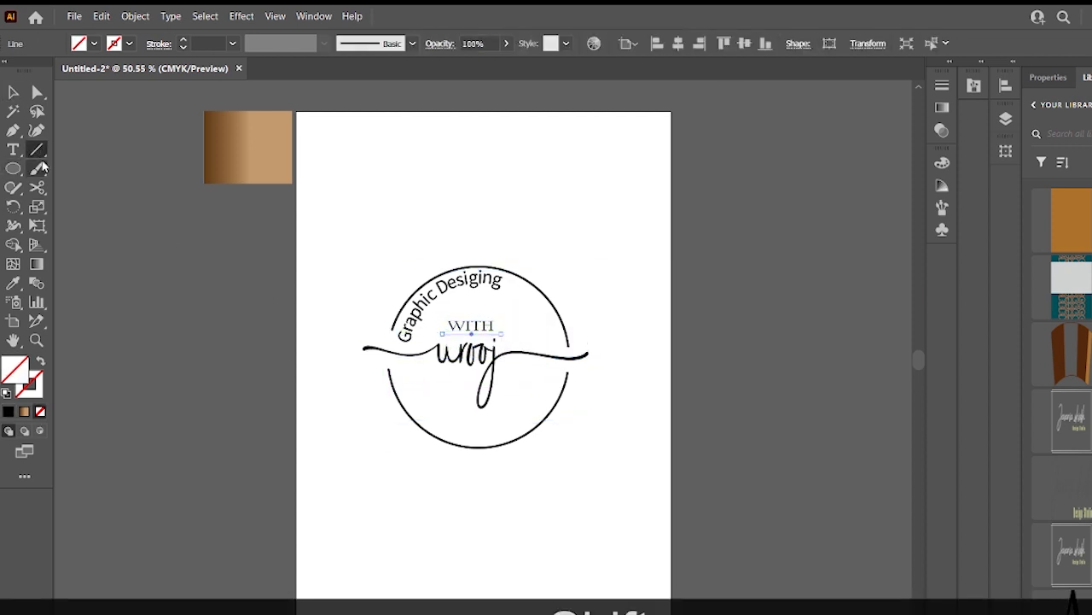
{"action": "left_click", "coordinate": [185, 42]}
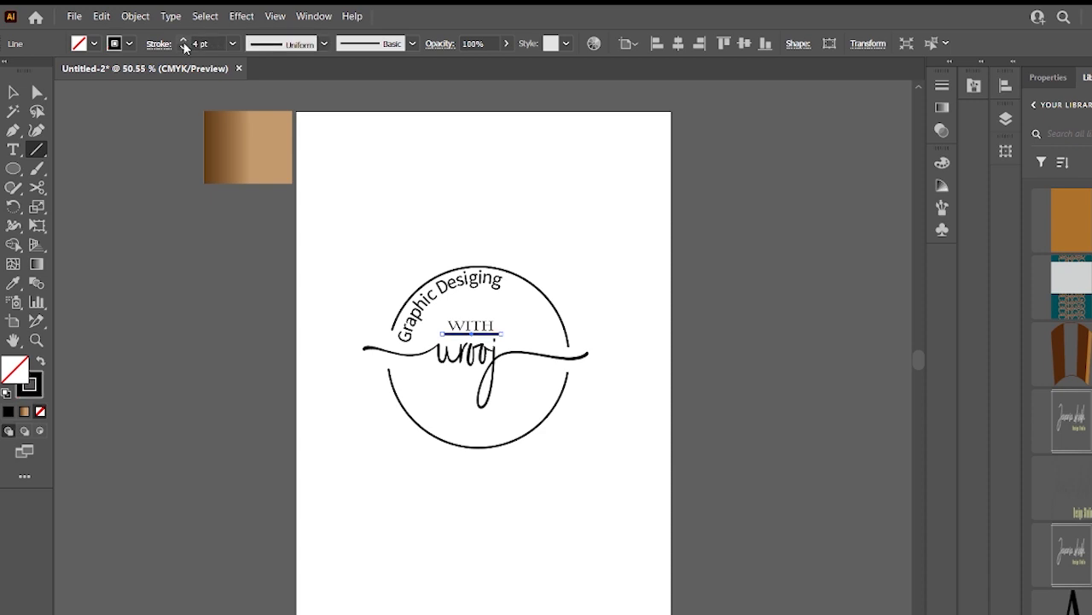
{"action": "left_click", "coordinate": [14, 92]}
- Reposition the line beneath WITH and fine-tune the placement of the logo elements
{"action": "left_click_drag", "start_coordinate": [490, 339], "coordinate": [484, 361]}
{"action": "left_click", "coordinate": [523, 439]}
{"action": "left_click", "coordinate": [523, 445]}
{"action": "left_click", "coordinate": [605, 412]}
{"action": "left_click", "coordinate": [555, 414]}
{"action": "left_click", "coordinate": [495, 211]}
{"action": "left_click", "coordinate": [521, 280]}
{"action": "left_click", "coordinate": [513, 244]}
{"action": "left_click", "coordinate": [485, 268]}
{"action": "left_click", "coordinate": [558, 377]}
{"action": "left_click", "coordinate": [567, 512]}
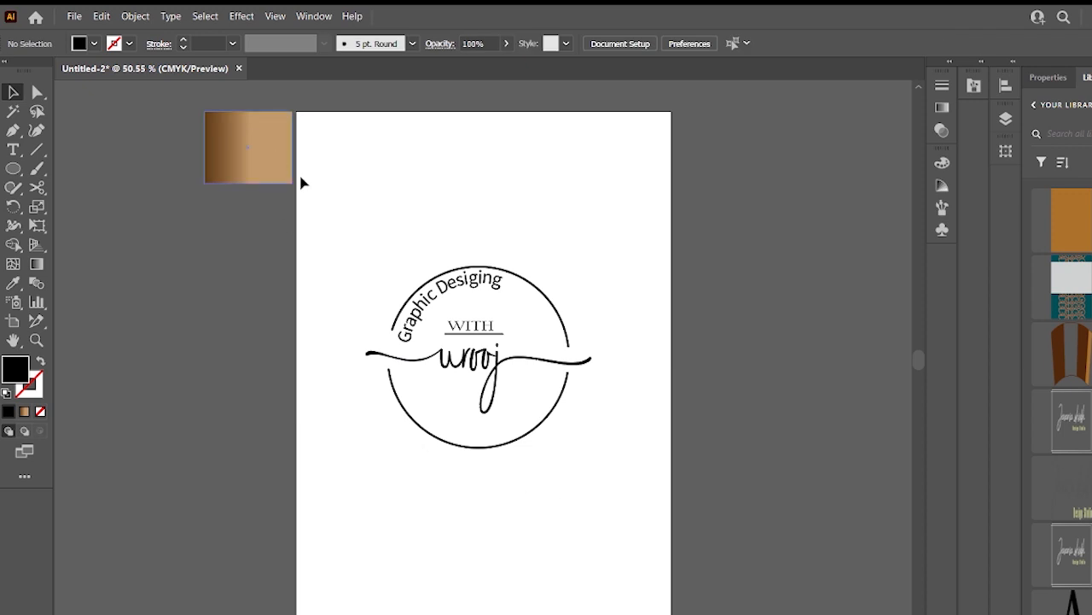
- Draw a black rectangle covering the whole artboard and send it behind the logo
{"action": "left_click_drag", "start_coordinate": [7, 179], "coordinate": [51, 171]}
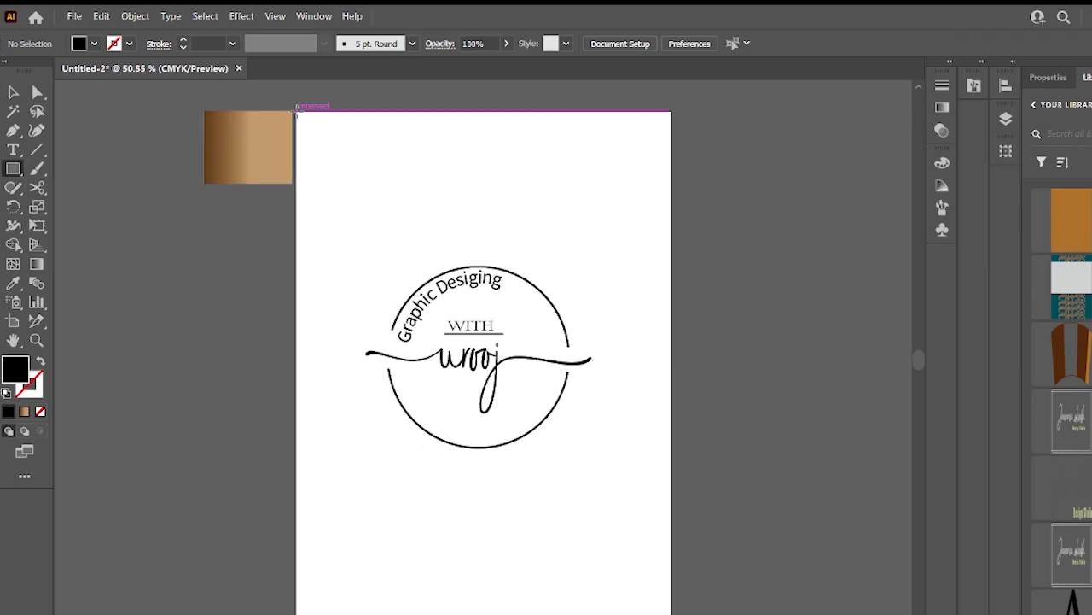
{"action": "left_click_drag", "start_coordinate": [295, 111], "coordinate": [671, 614]}
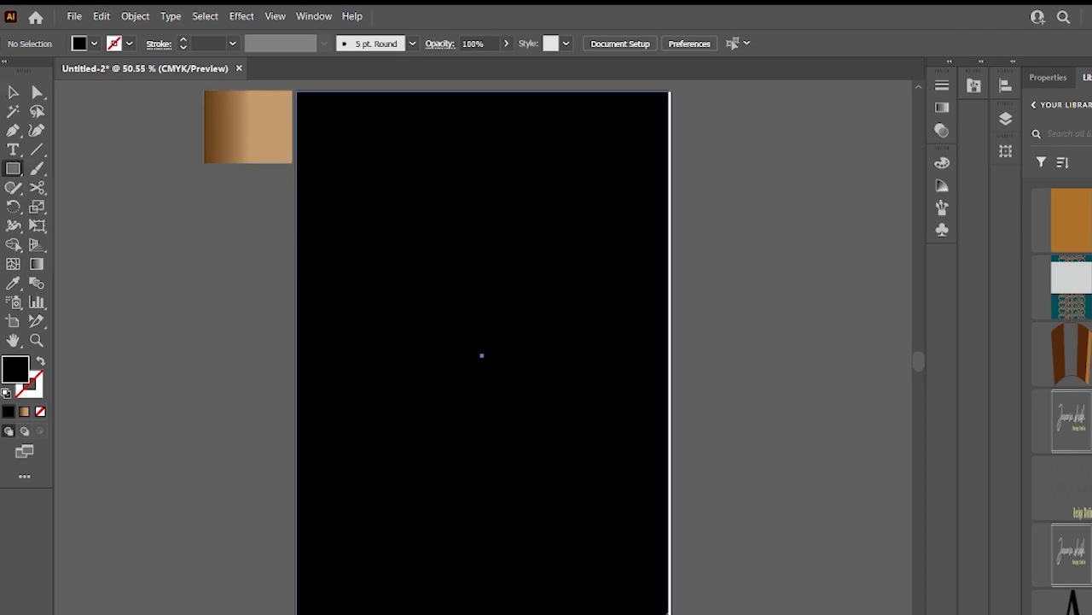
{"action": "right_click", "coordinate": [689, 505]}
{"action": "left_click", "coordinate": [863, 529]}
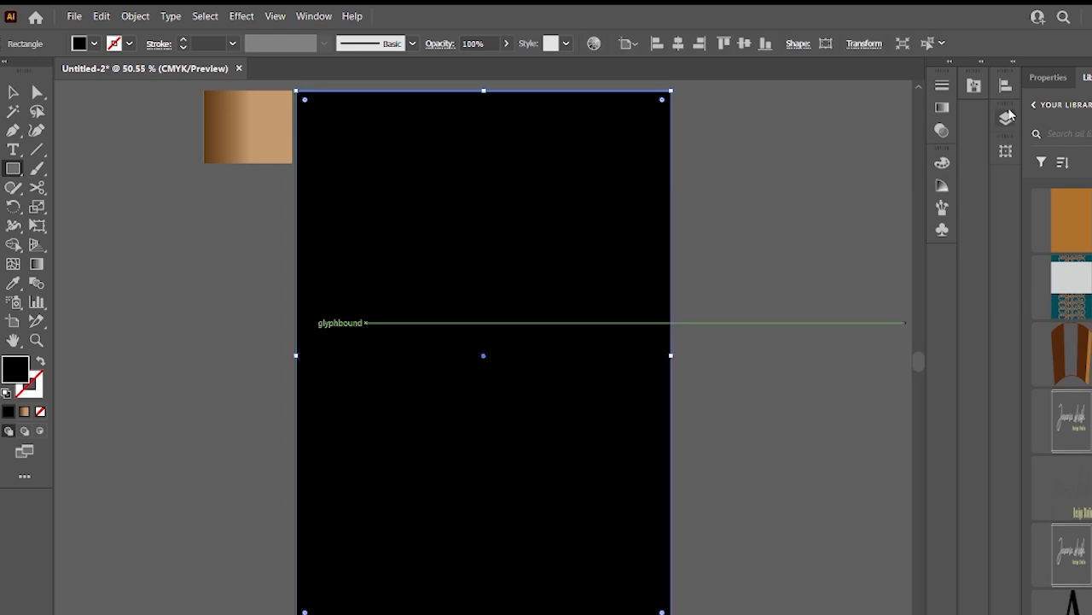
{"action": "left_click", "coordinate": [1005, 119]}
{"action": "left_click", "coordinate": [765, 370]}
- Select the logo elements and recolor them white against the black background
{"action": "left_click", "coordinate": [12, 92]}
{"action": "left_click_drag", "start_coordinate": [350, 179], "coordinate": [480, 384]}
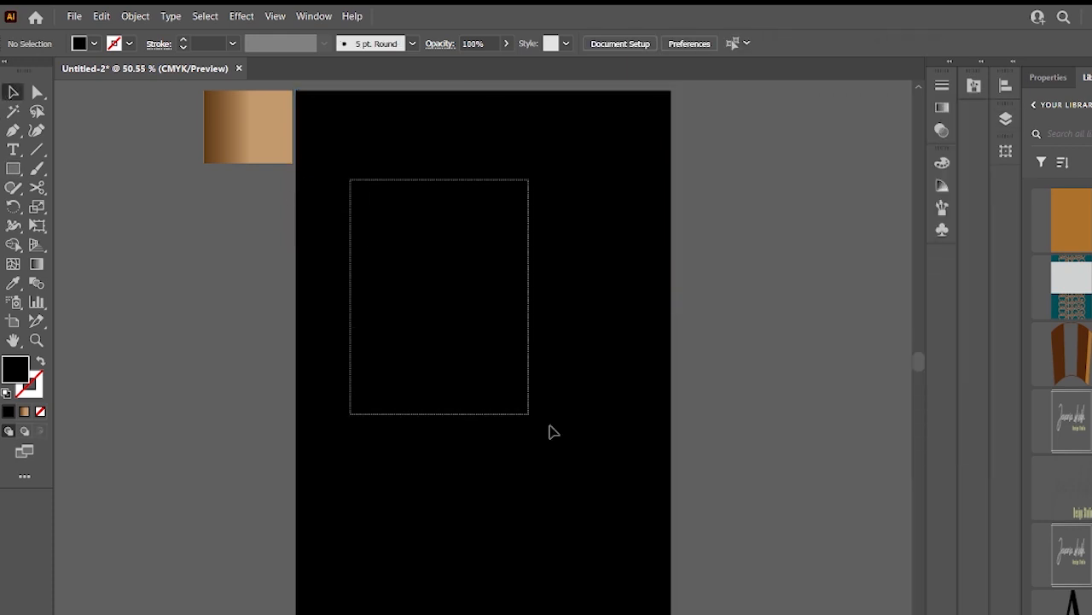
{"action": "left_click_drag", "start_coordinate": [480, 384], "coordinate": [523, 411]}
{"action": "left_click", "coordinate": [41, 361]}
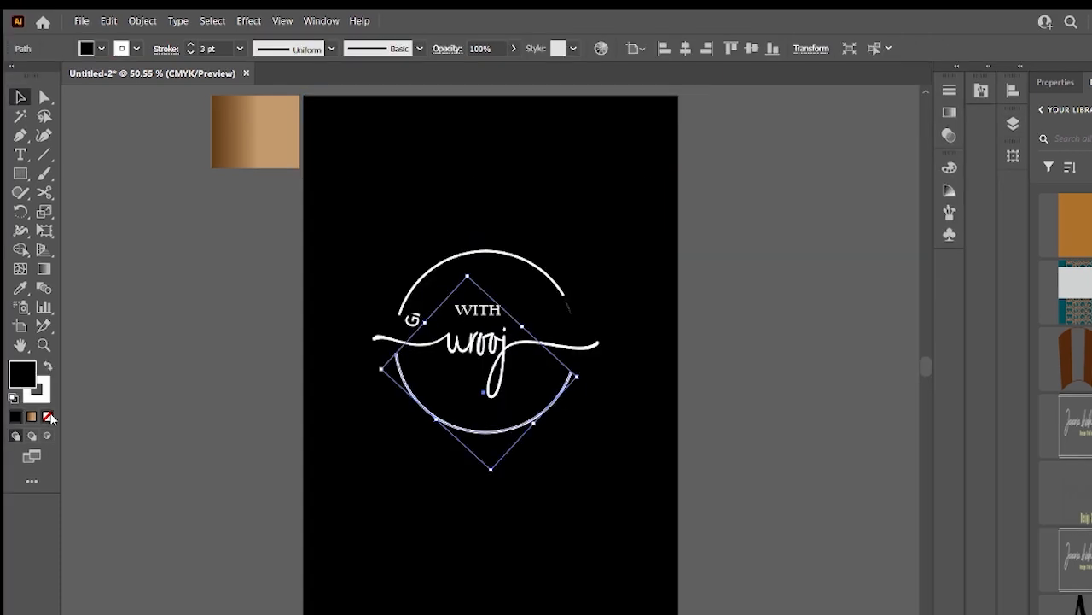
{"action": "left_click", "coordinate": [50, 416]}
{"action": "left_click", "coordinate": [476, 259]}
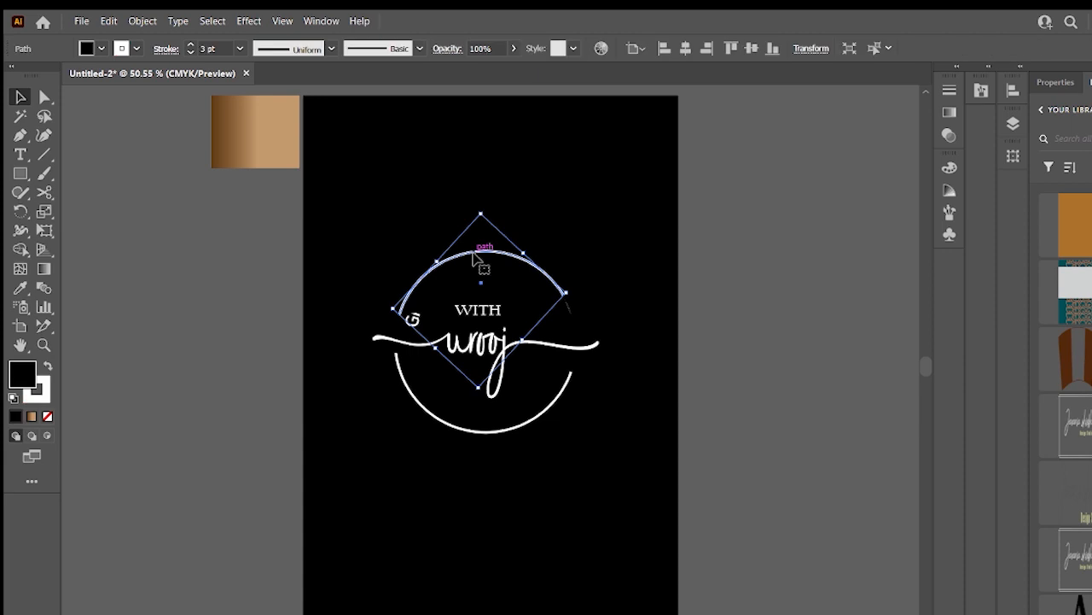
{"action": "left_click", "coordinate": [47, 417]}
- Select the entire logo and sample the copper gradient swatch onto it with the Eyedropper
{"action": "left_click", "coordinate": [418, 474]}
{"action": "left_click_drag", "start_coordinate": [364, 219], "coordinate": [606, 466]}
{"action": "left_click", "coordinate": [640, 228]}
{"action": "left_click", "coordinate": [567, 298]}
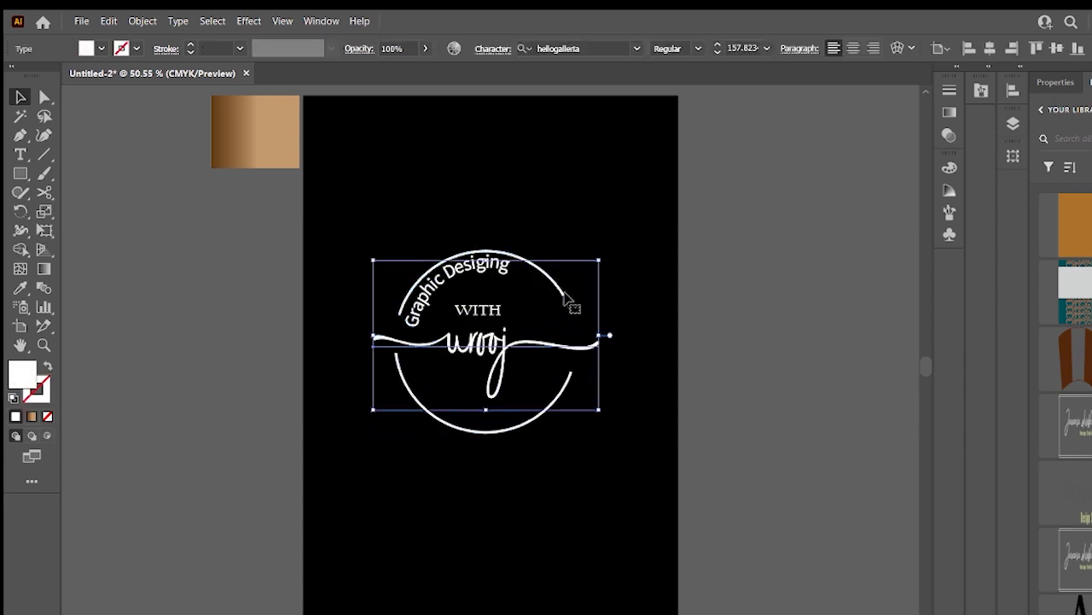
{"action": "left_click", "coordinate": [520, 497]}
{"action": "left_click", "coordinate": [480, 432]}
{"action": "left_click_drag", "start_coordinate": [587, 462], "coordinate": [396, 247]}
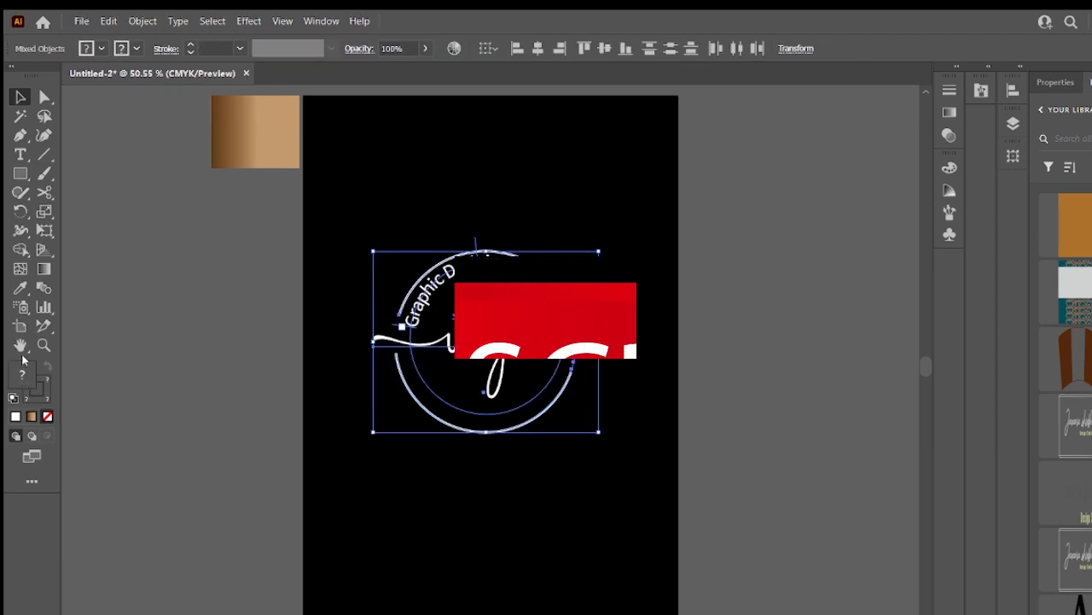
{"action": "left_click", "coordinate": [21, 288]}
{"action": "left_click", "coordinate": [256, 134]}
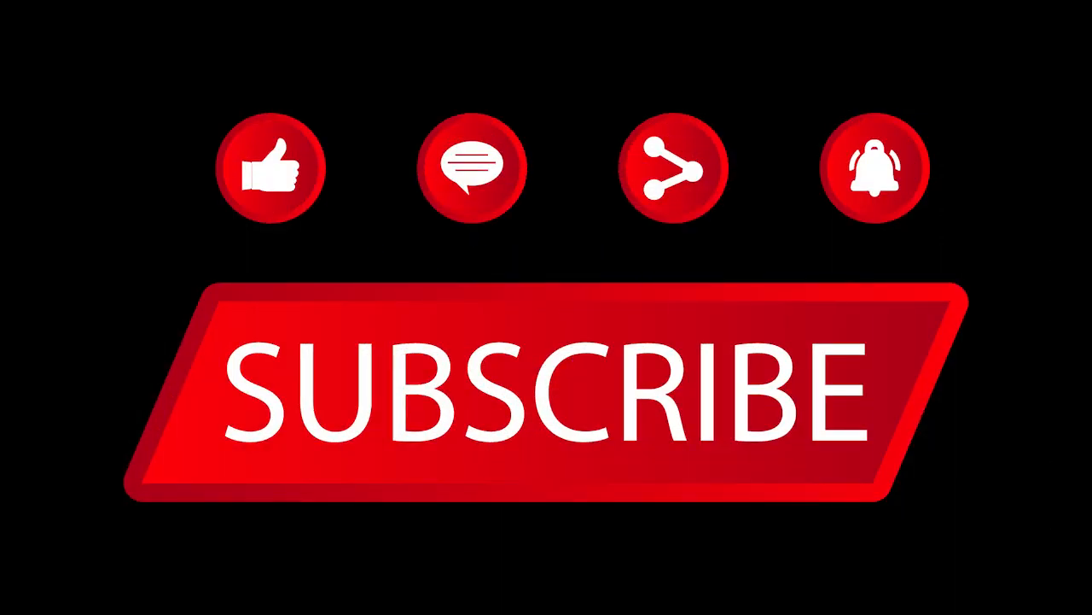